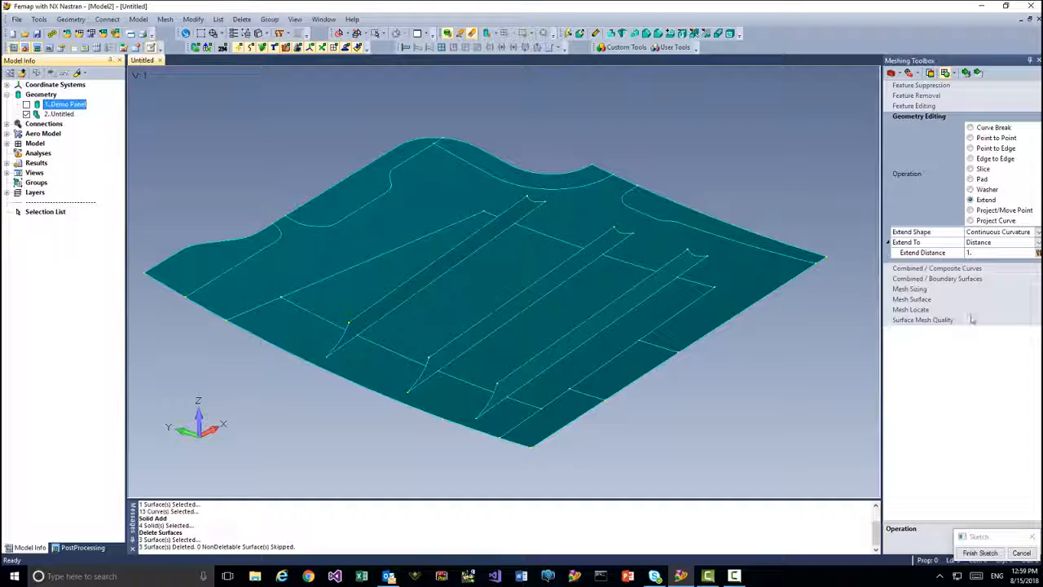
- Create a plate property with a thickness of 0.05 and the 7050-T651 Al Plate material loaded from the library
left_click(910, 299)
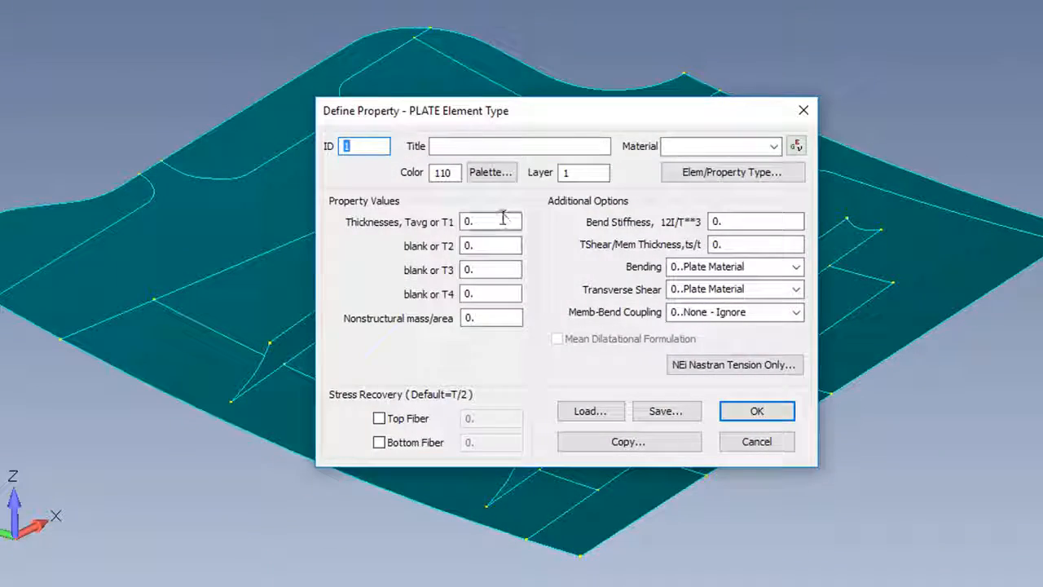
type("05")
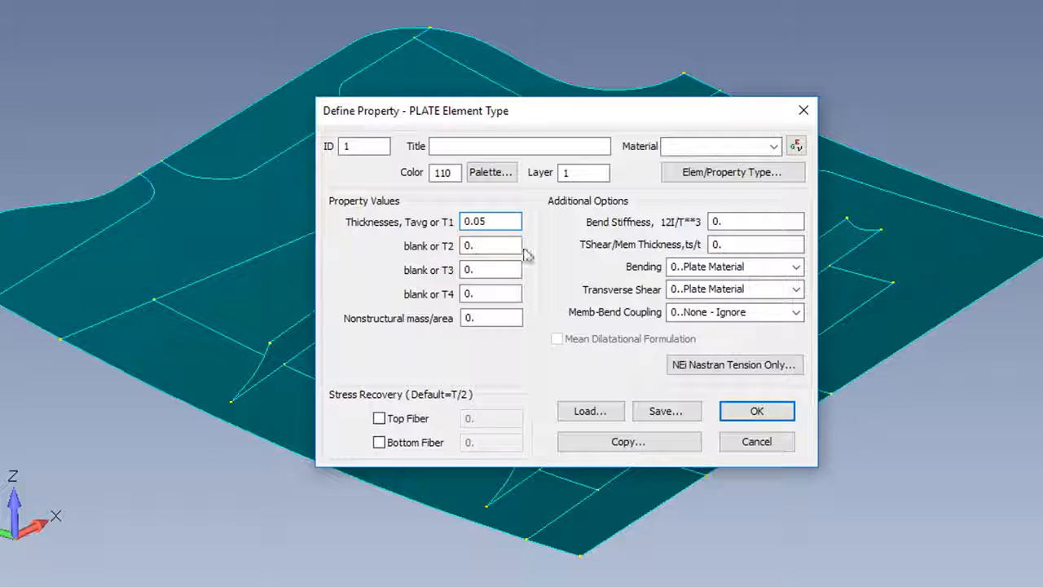
left_click(794, 146)
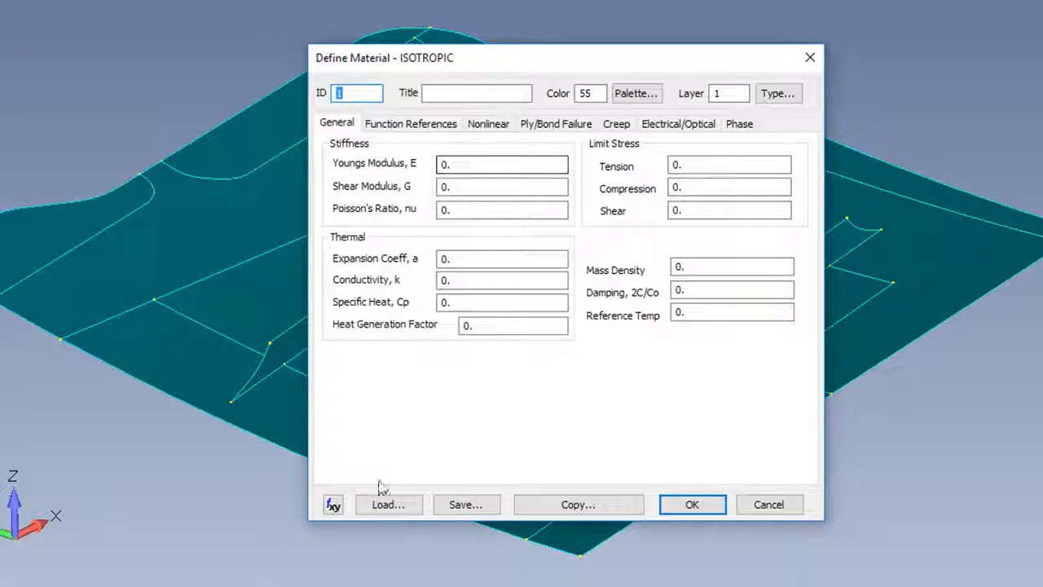
left_click(372, 502)
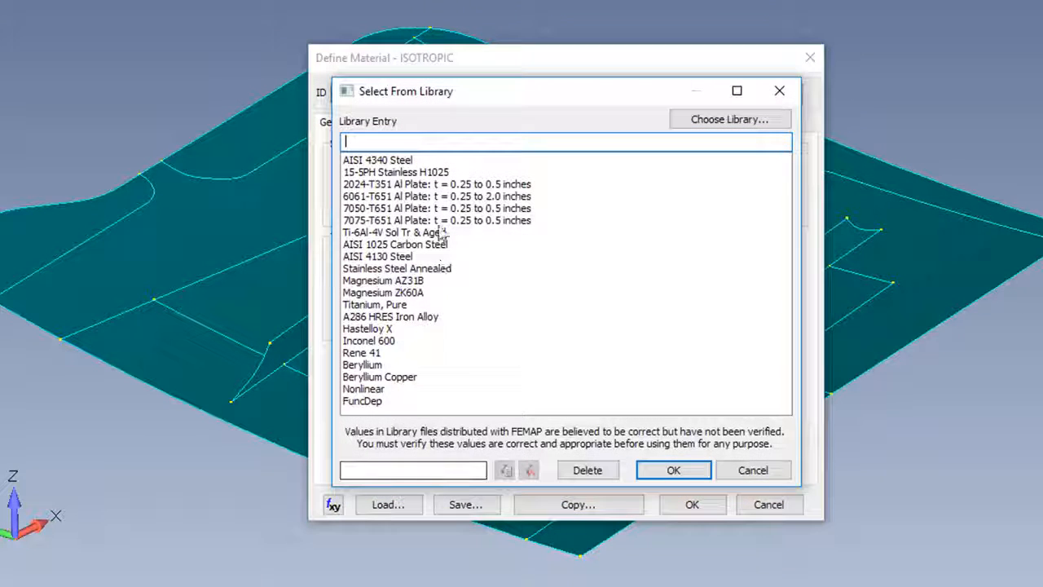
double_click(369, 211)
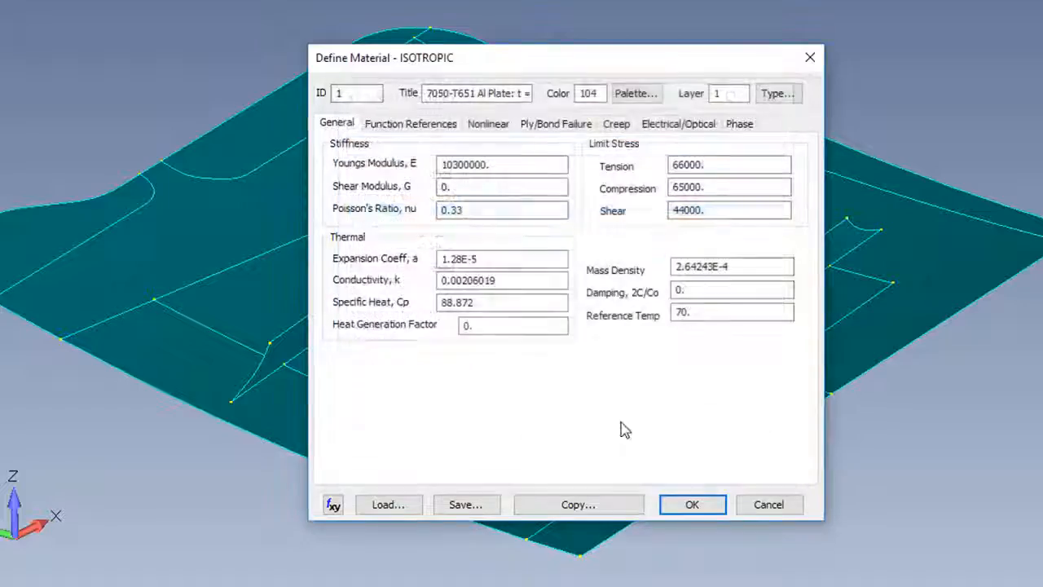
left_click(690, 504)
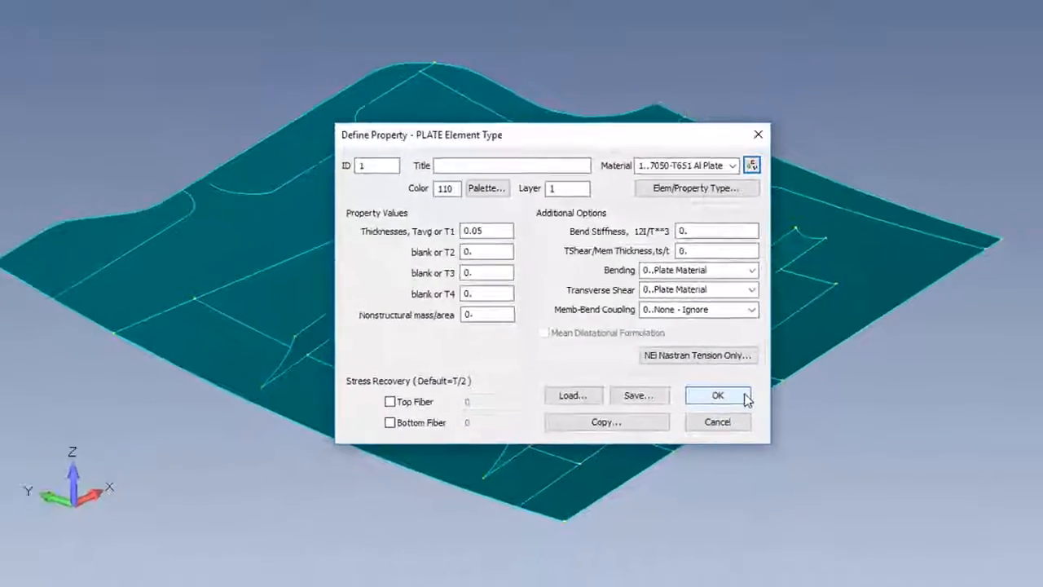
left_click(778, 412)
- Free-mesh all surfaces of the panel and its stiffeners with quad elements, using the Size All, Connect sizing and the plate property
scroll(650, 371, "down", 2)
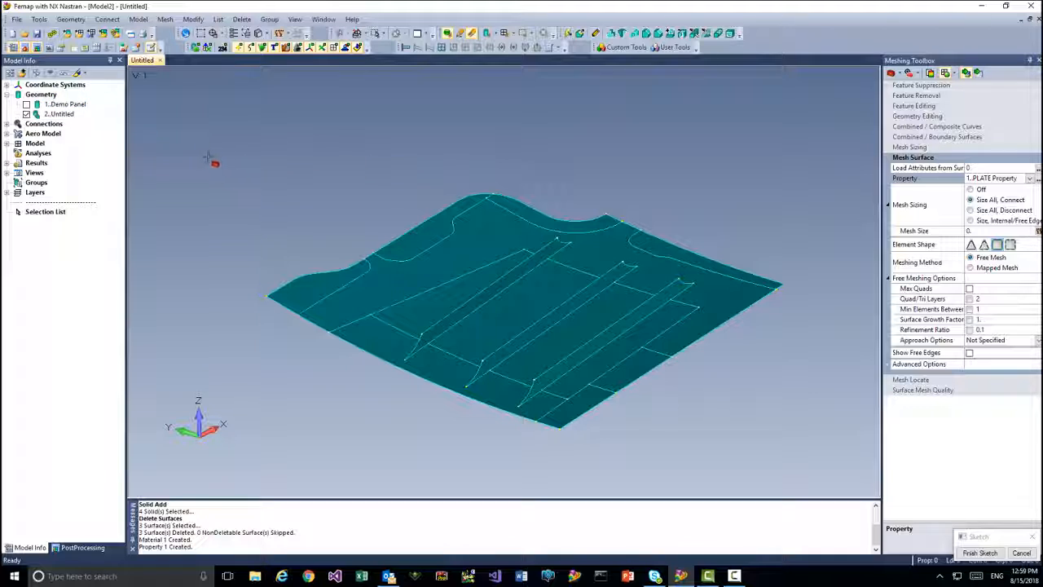
left_click_drag(209, 158, 811, 459)
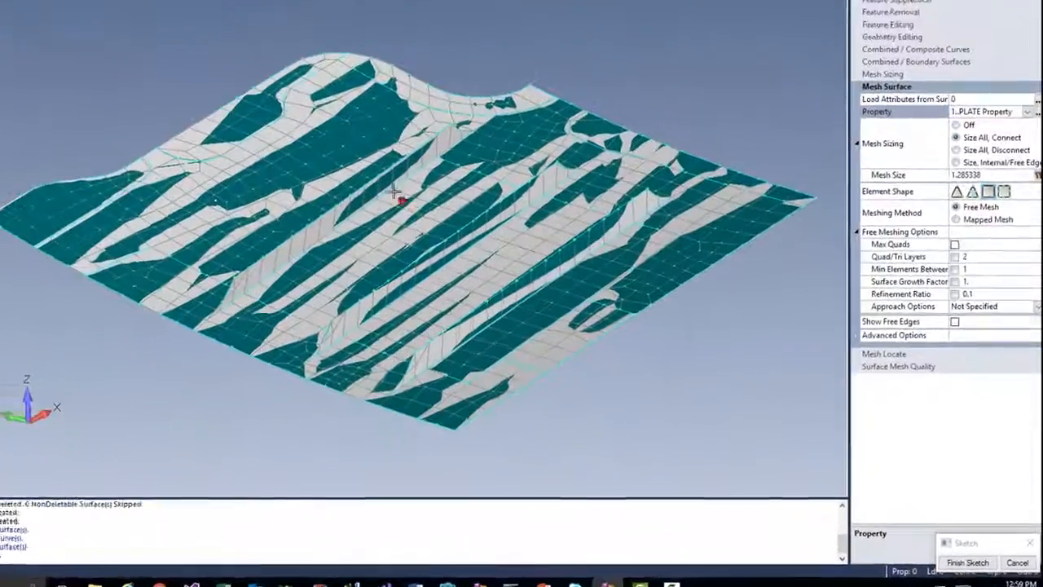
- Raise the element and surface depth offset in the view's advanced depth control to about 21.3 so elements draw over the surfaces
key("F6")
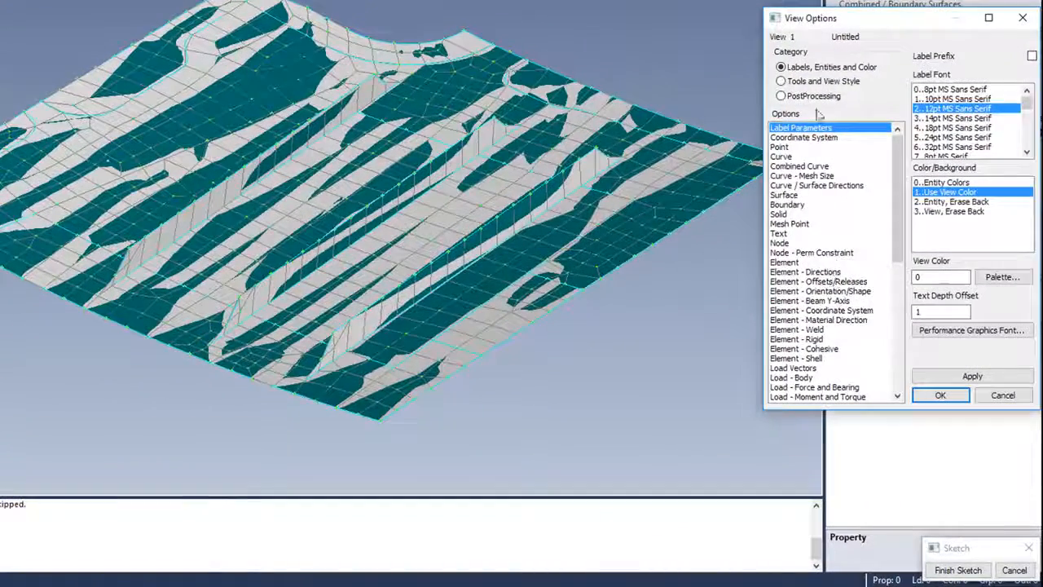
left_click(806, 81)
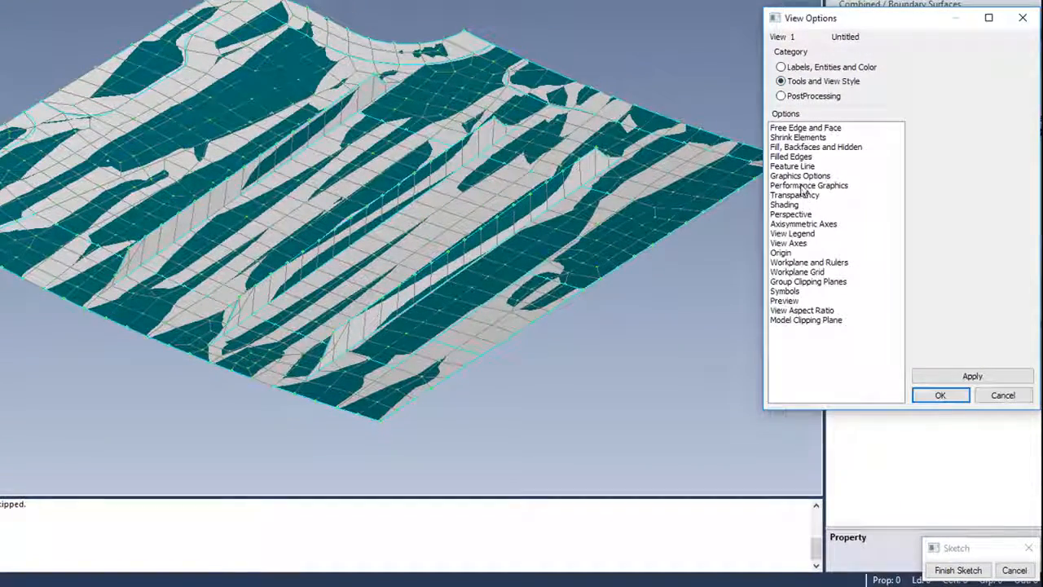
left_click(803, 185)
left_click(945, 326)
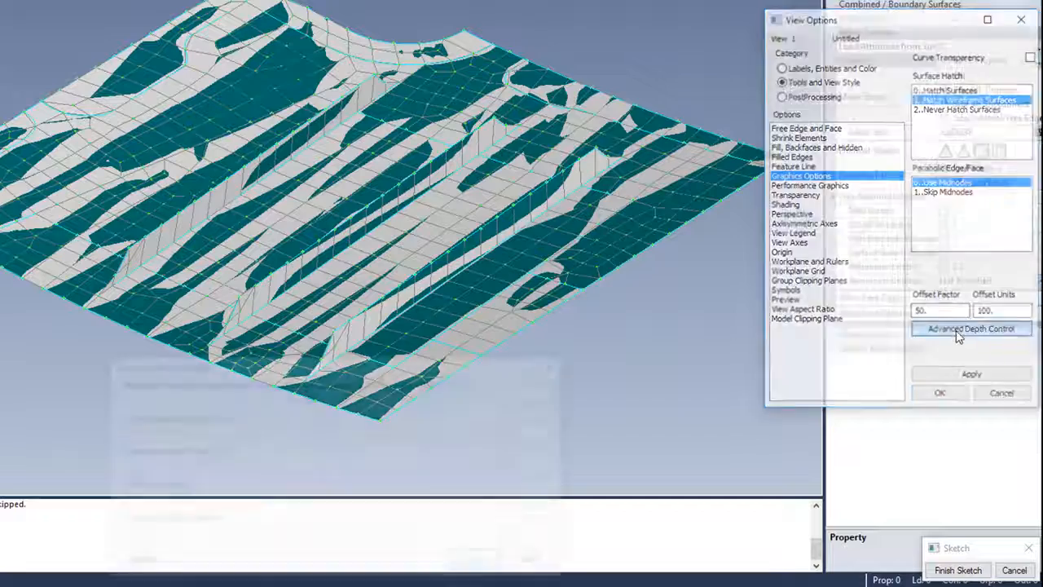
left_click_drag(311, 398, 384, 403)
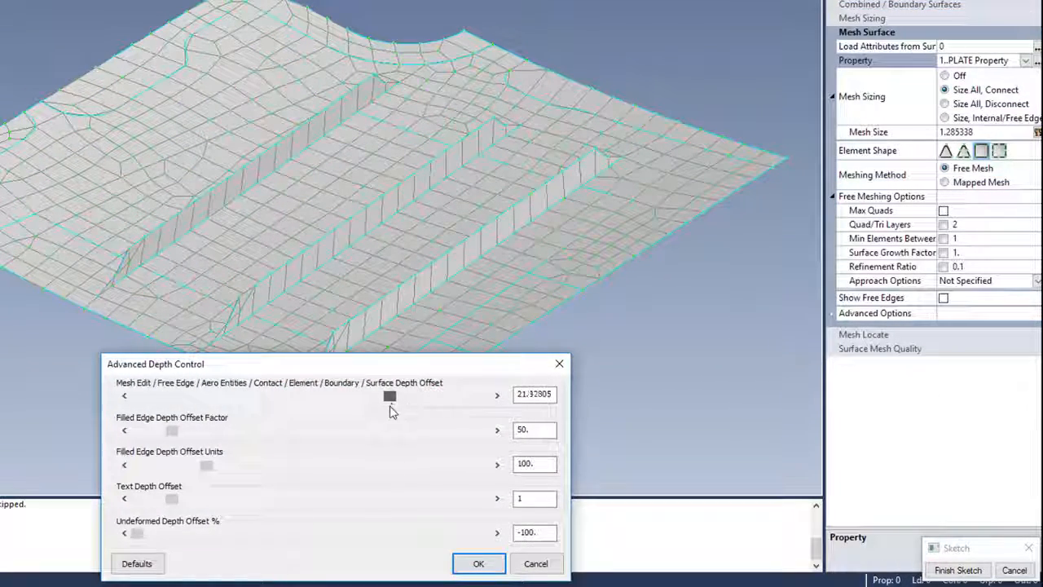
left_click(474, 563)
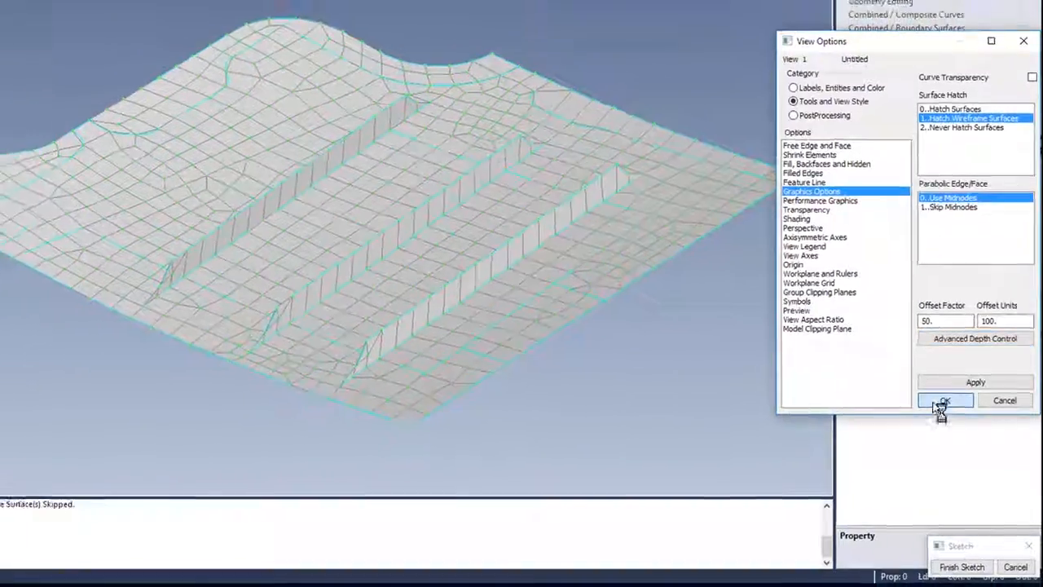
left_click(939, 398)
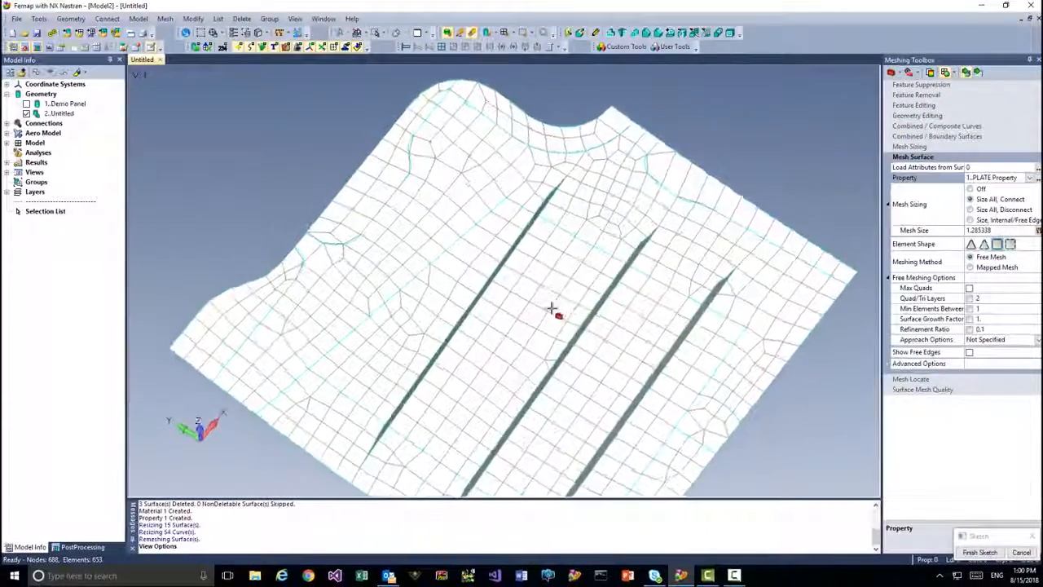
- Delete the mesh of all elements in the model, keeping the geometry
middle_click_drag(552, 309, 537, 207)
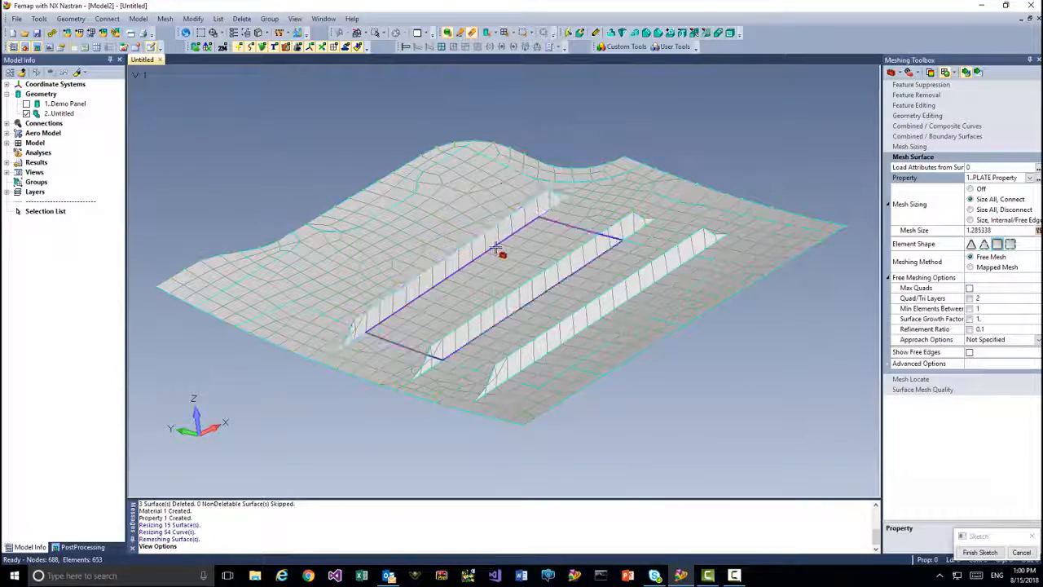
middle_click_drag(328, 154, 335, 167)
scroll(332, 171, "down", 2)
scroll(332, 171, "down", 1)
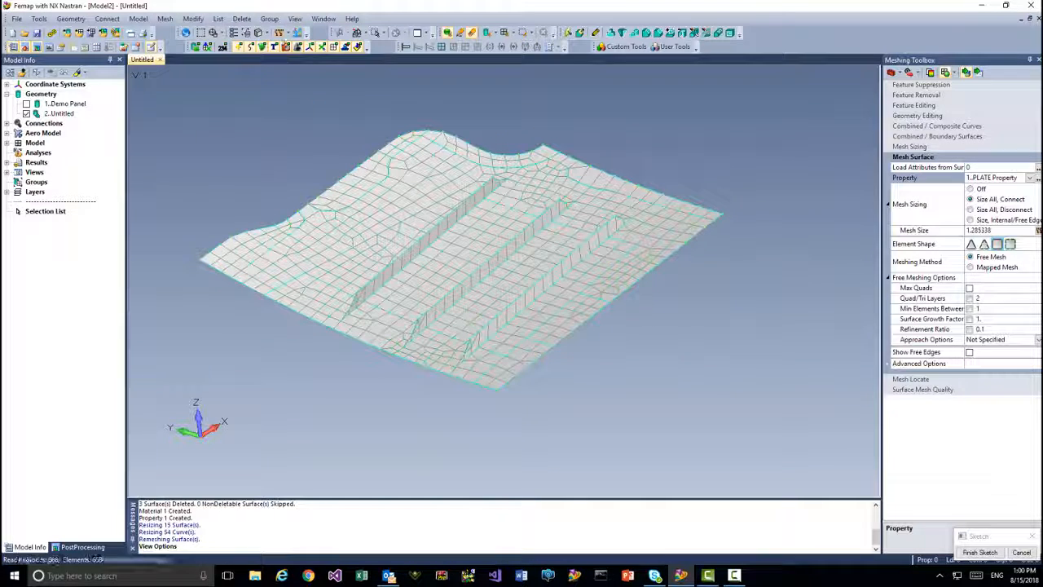
left_click(242, 19)
mouse_move(265, 82)
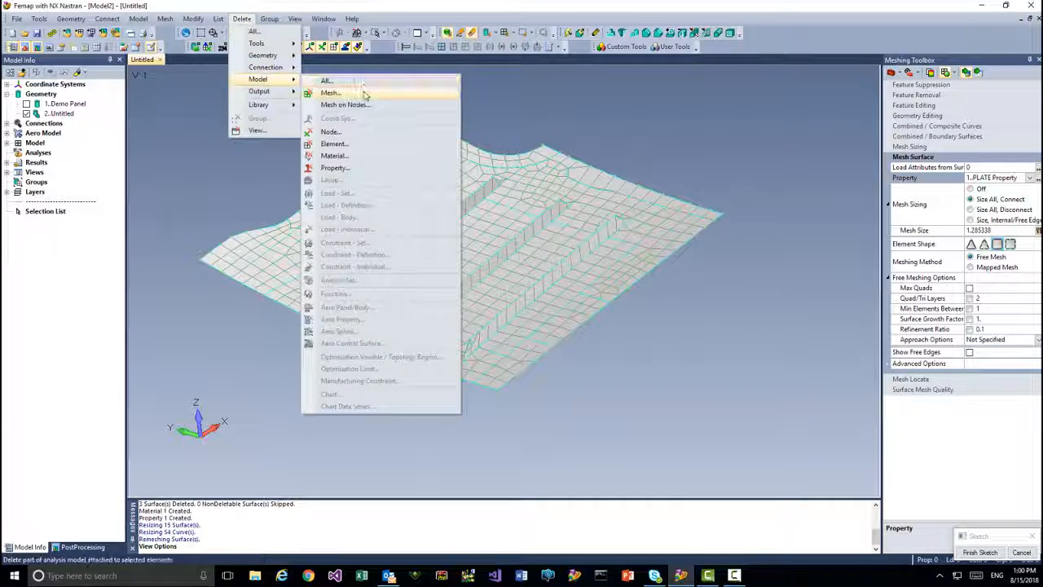
left_click(361, 93)
left_click(593, 521)
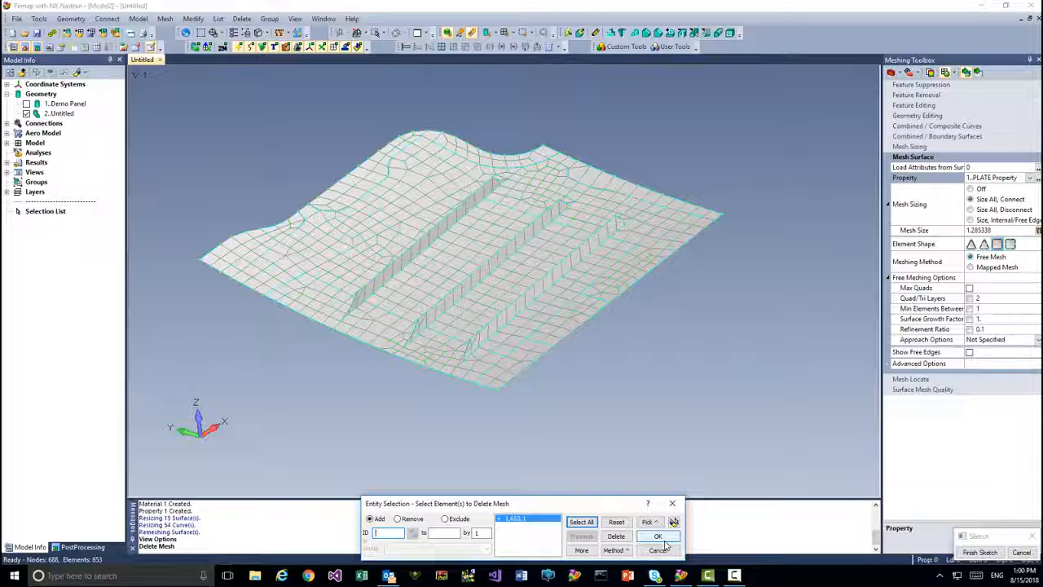
left_click(657, 536)
left_click(529, 301)
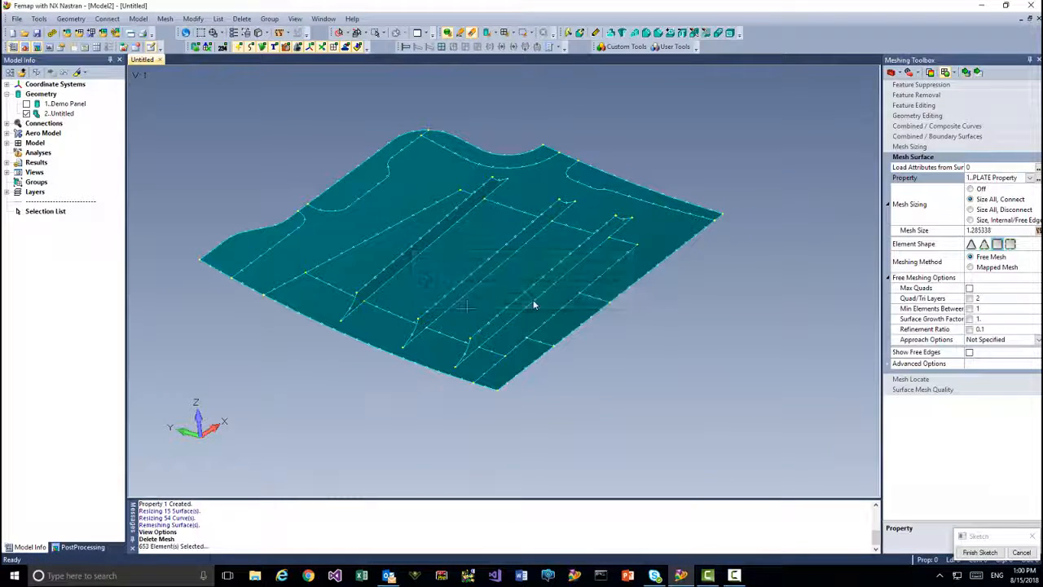
- Split the skin with Point to Point lines joining the neighbouring base end points of the three stiffeners near the curved front edge
scroll(459, 351, "up", 5)
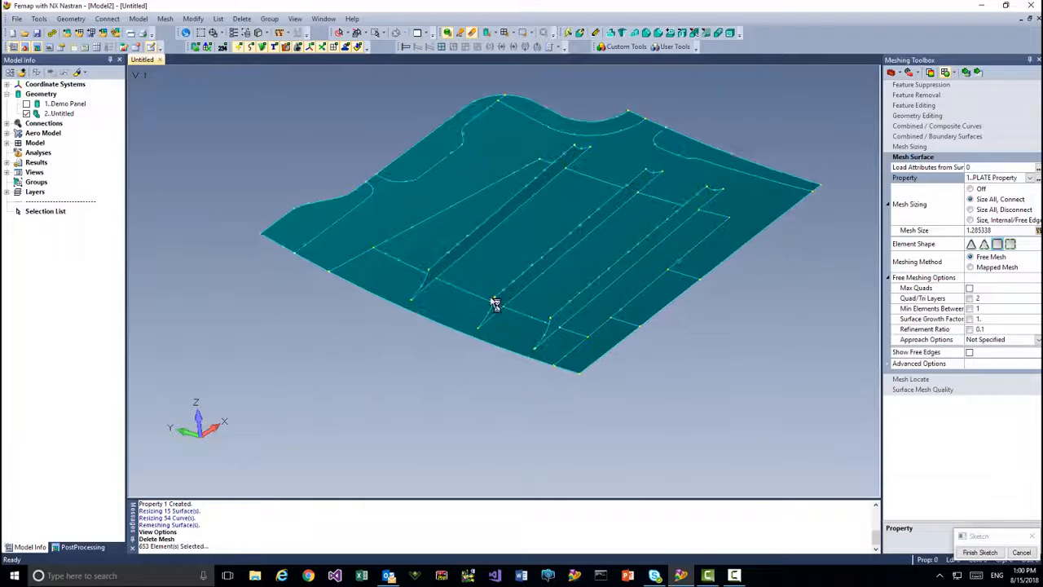
middle_click_drag(411, 293, 360, 258)
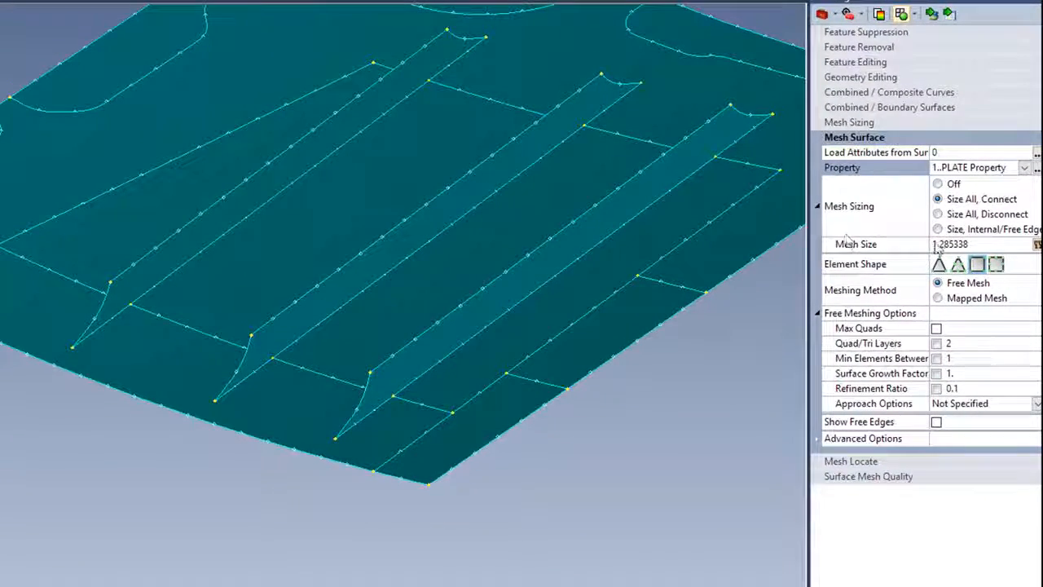
left_click(861, 78)
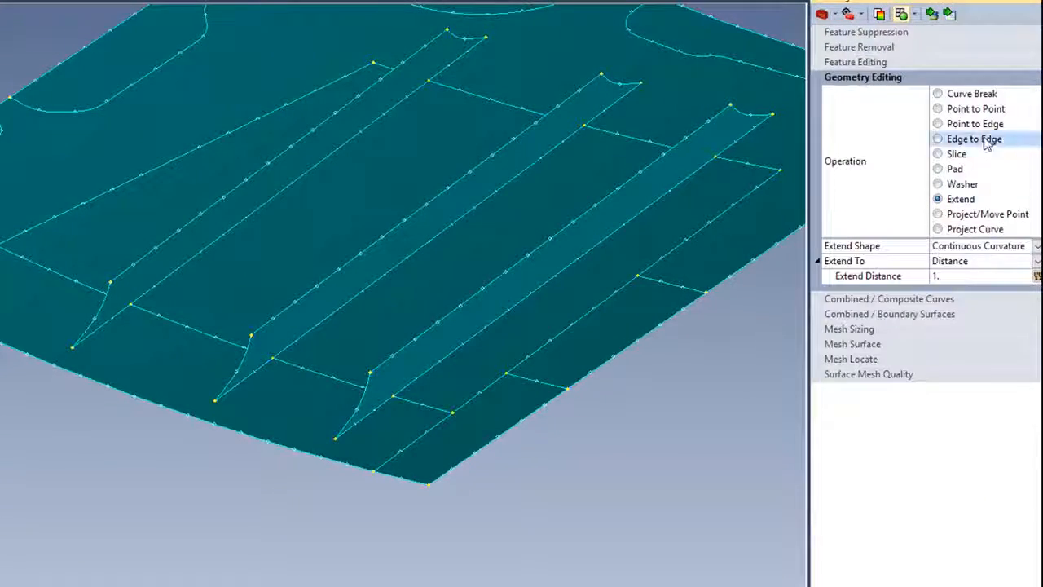
left_click(964, 112)
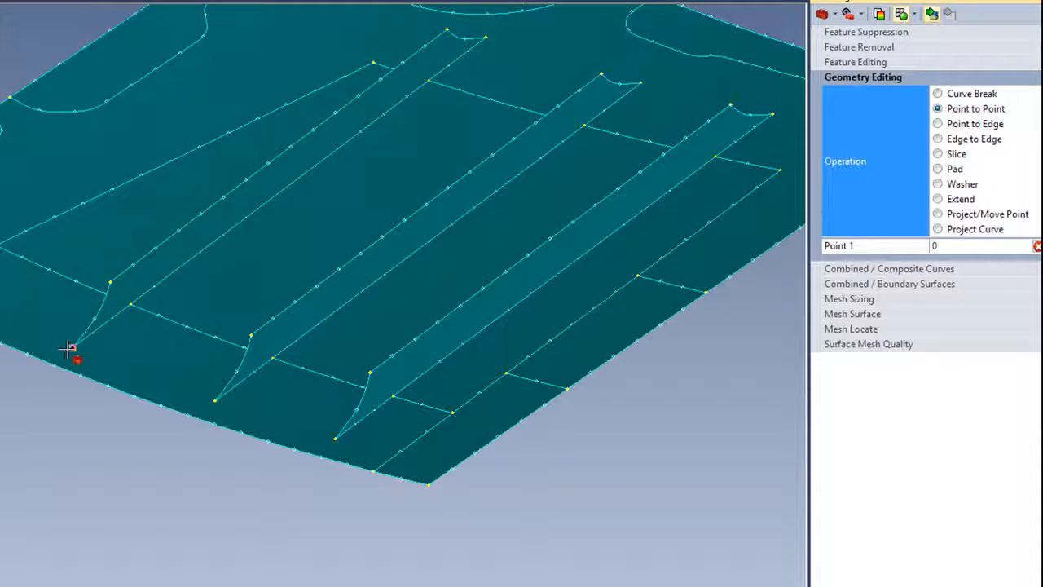
left_click(70, 348)
left_click(215, 399)
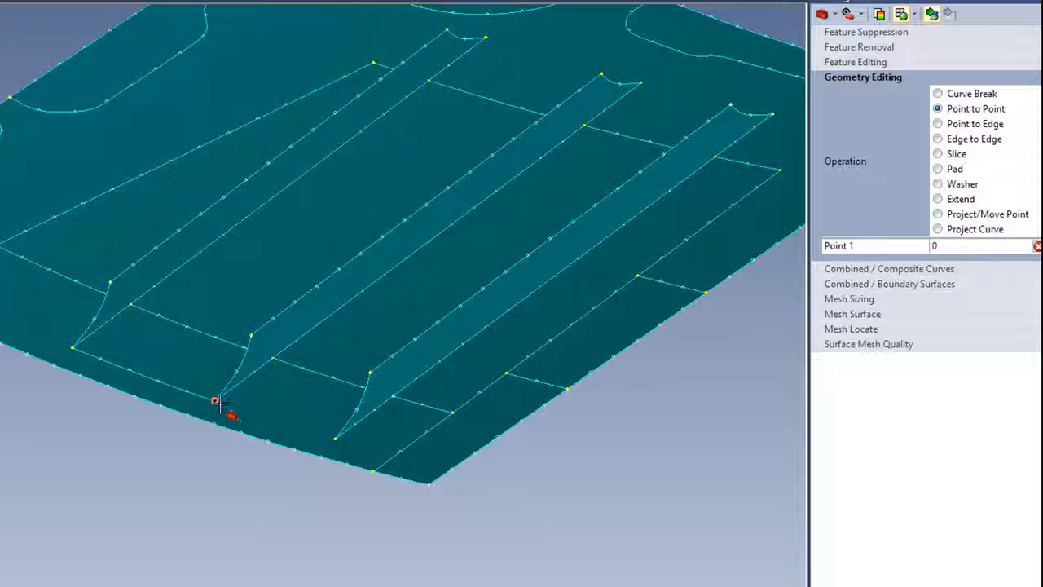
left_click(334, 438)
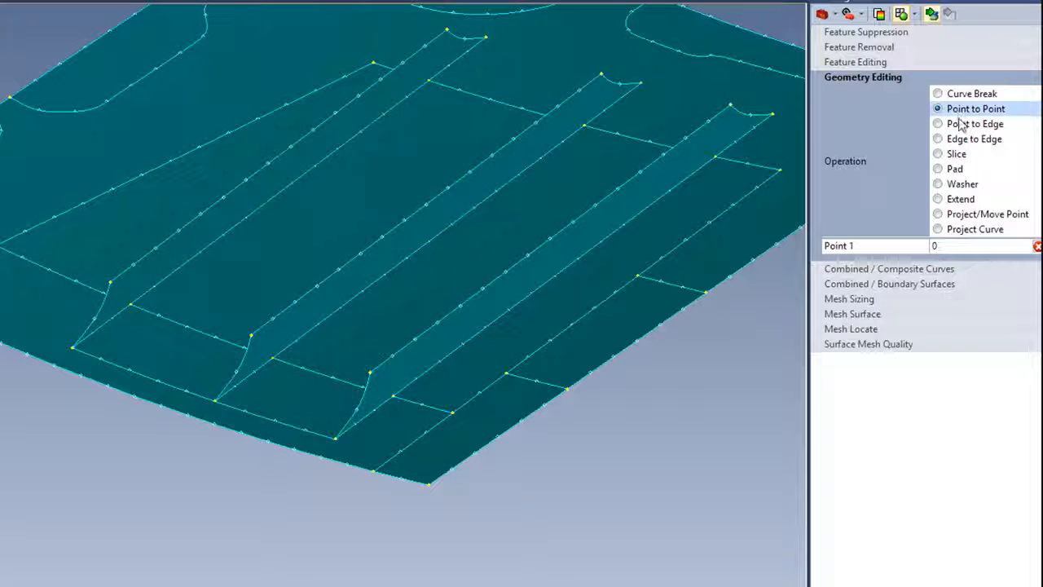
- Split the narrow front strip with Point to Edge lines from each stiffener's base end point to the panel's outer edge
left_click(958, 124)
left_click(70, 349)
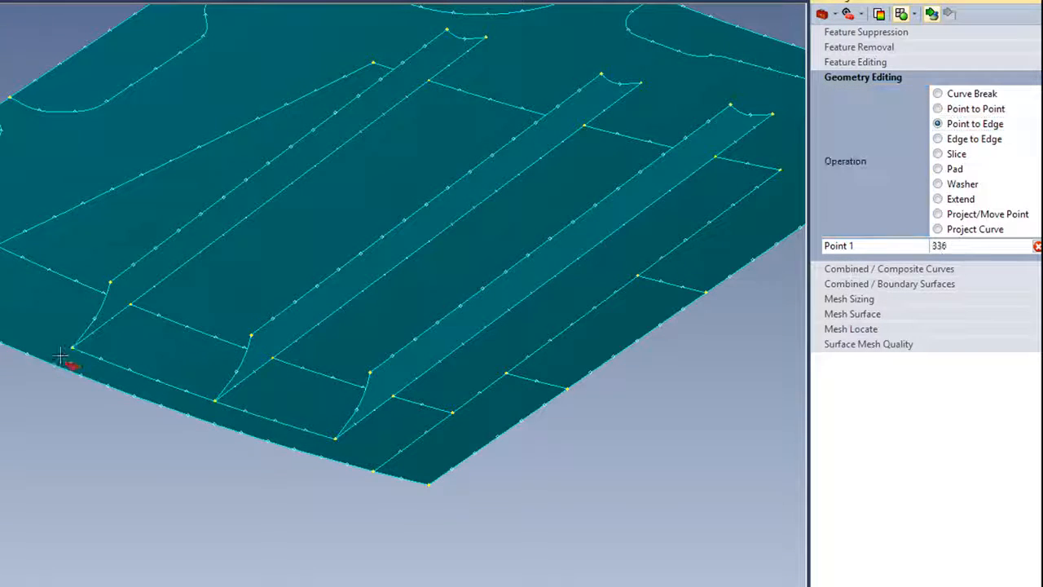
left_click(59, 361)
left_click(215, 400)
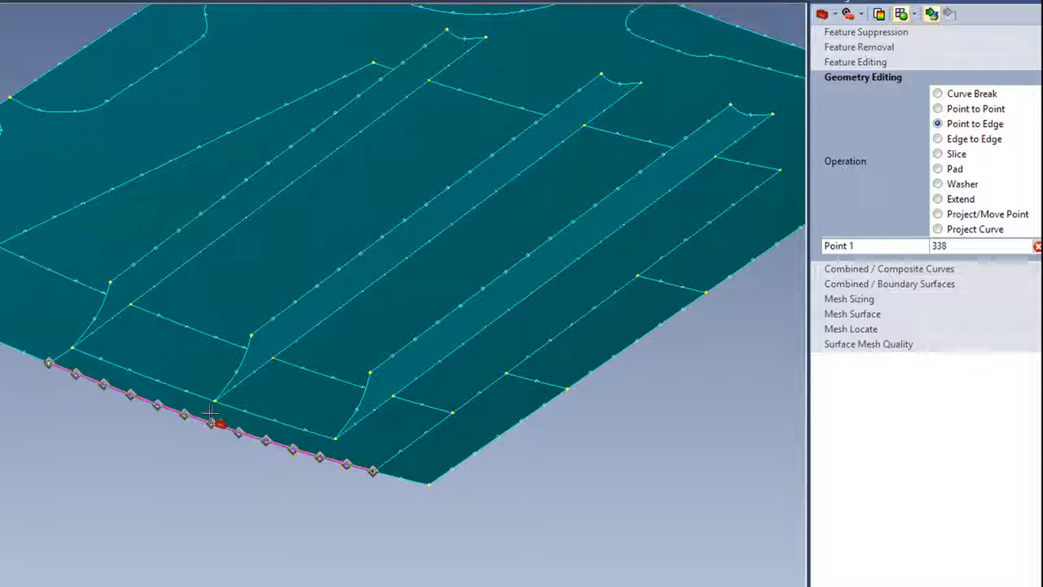
left_click(289, 440)
left_click(334, 439)
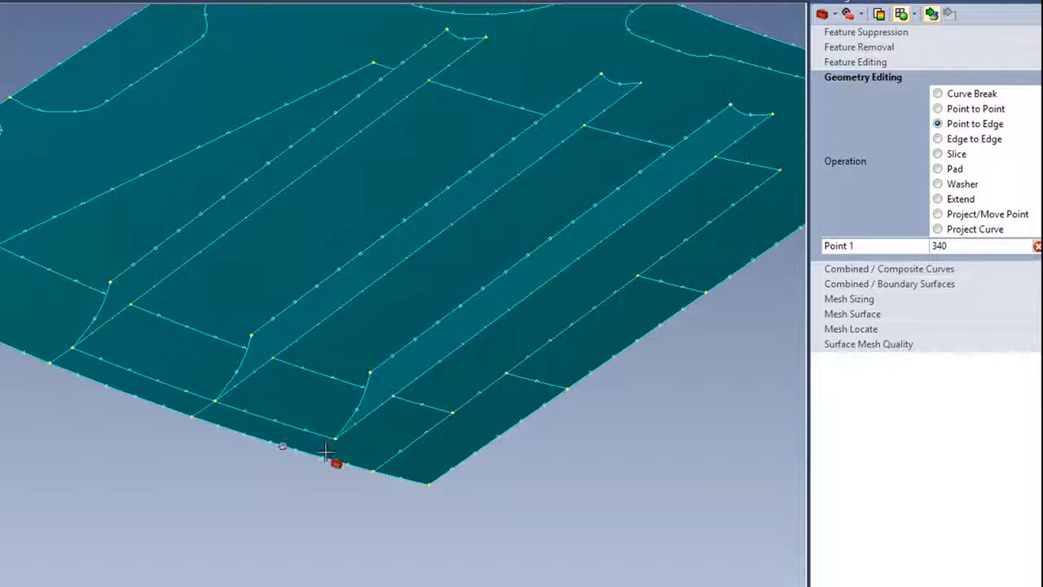
- Switch the surface meshing method to Mapped Mesh and mesh the skin patches along the panel's front edge, including the corner patches
middle_click_drag(153, 532, 203, 494)
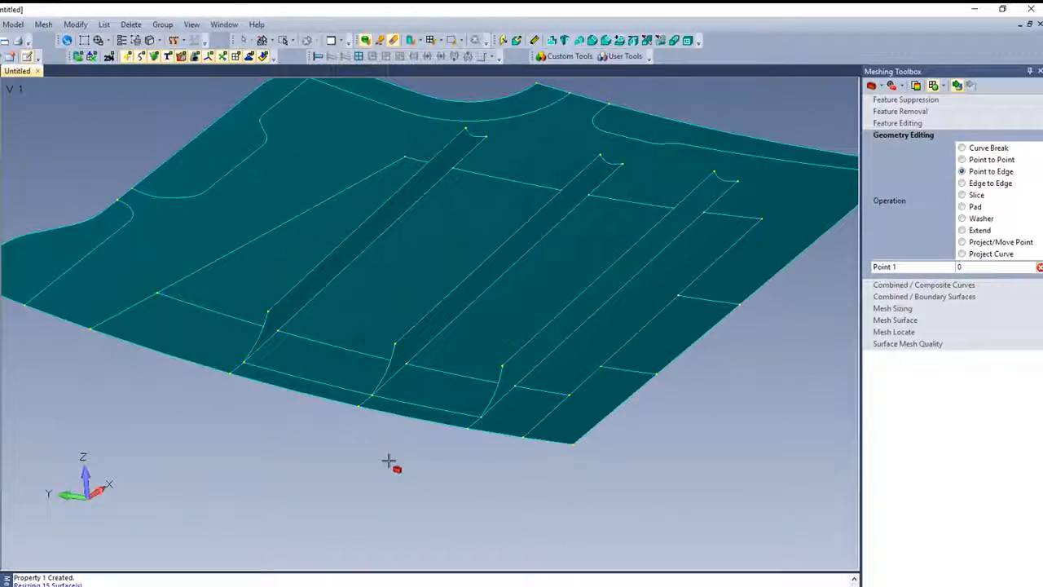
left_click(894, 319)
left_click(962, 307)
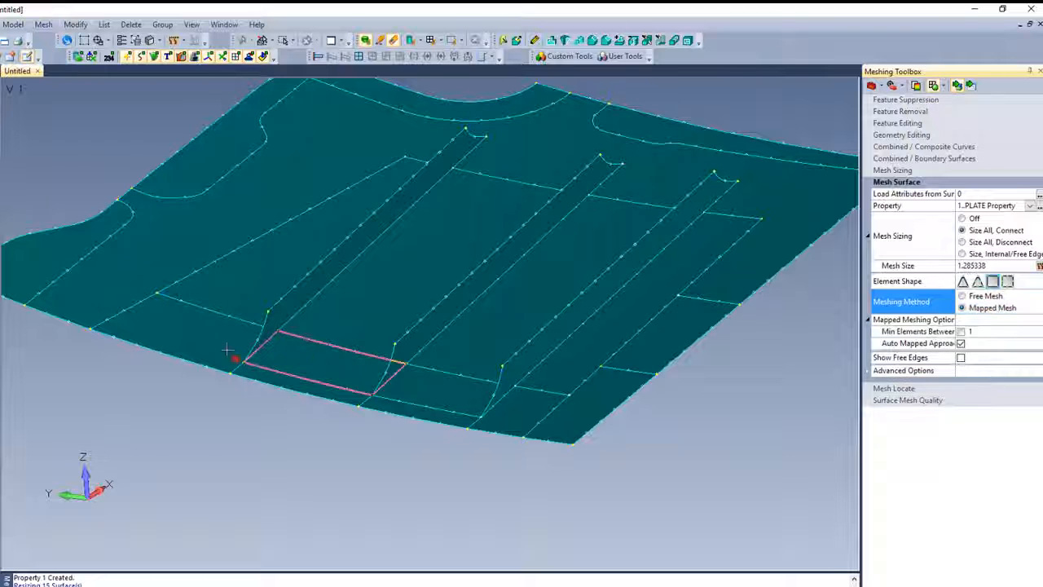
left_click(187, 330)
left_click(301, 364)
left_click(309, 385)
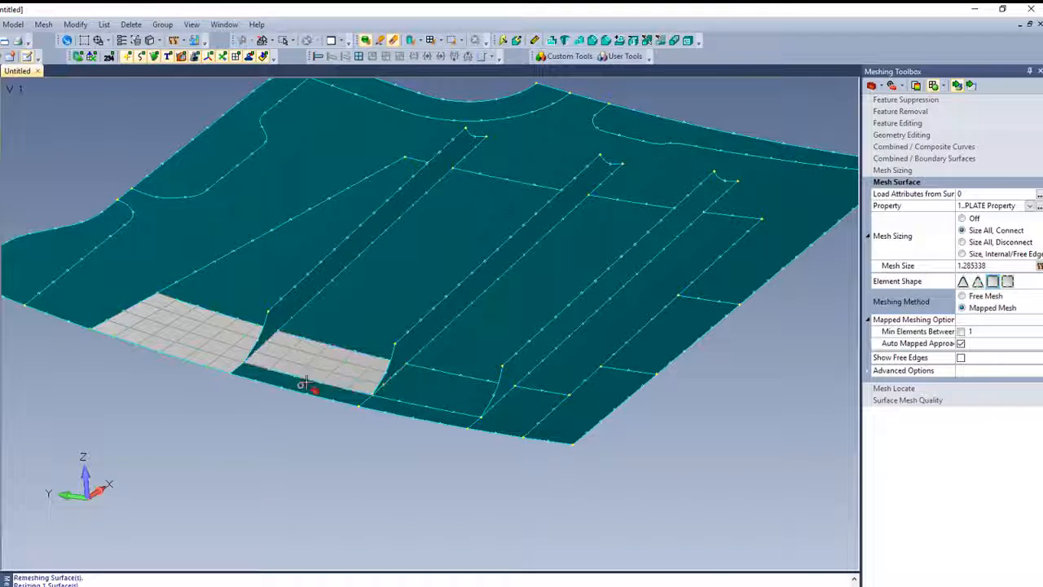
left_click(424, 389)
left_click(430, 423)
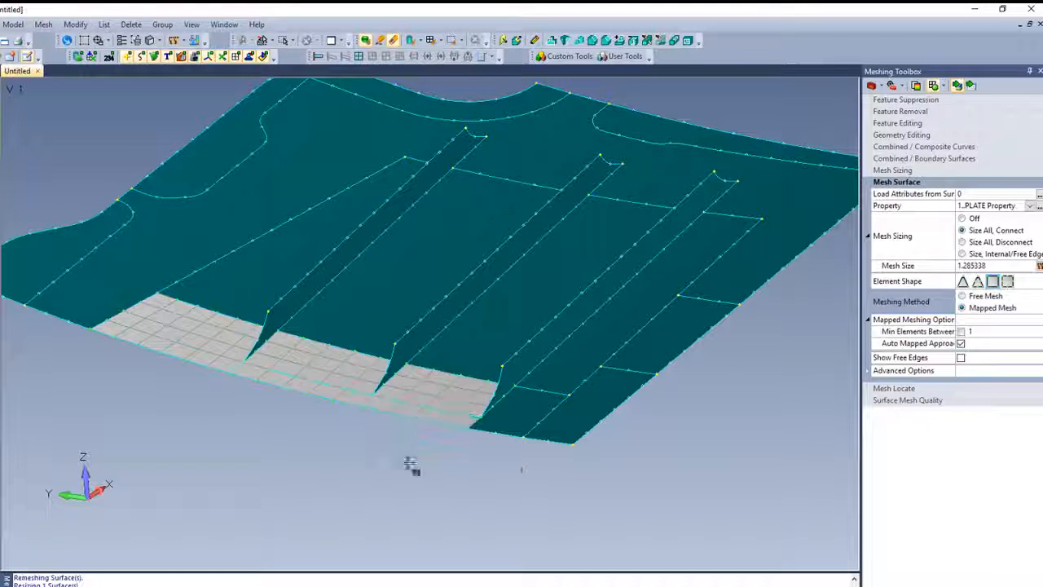
left_click(520, 412)
left_click(596, 424)
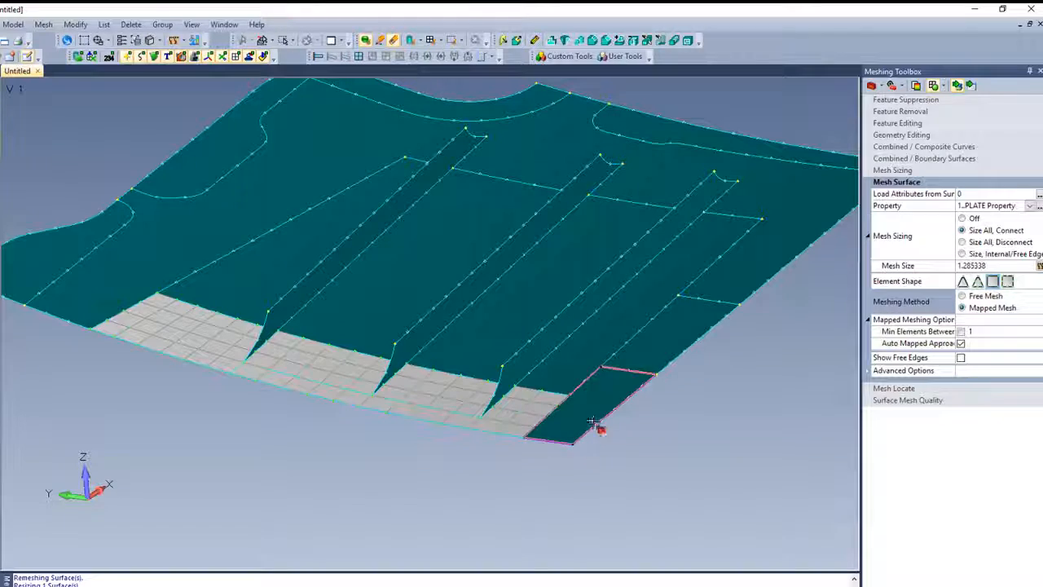
- Map-mesh the long skin patches between and beside the stiffeners, including the tapered patch next to the first stiffener
left_click(619, 316)
left_click(594, 236)
left_click(437, 233)
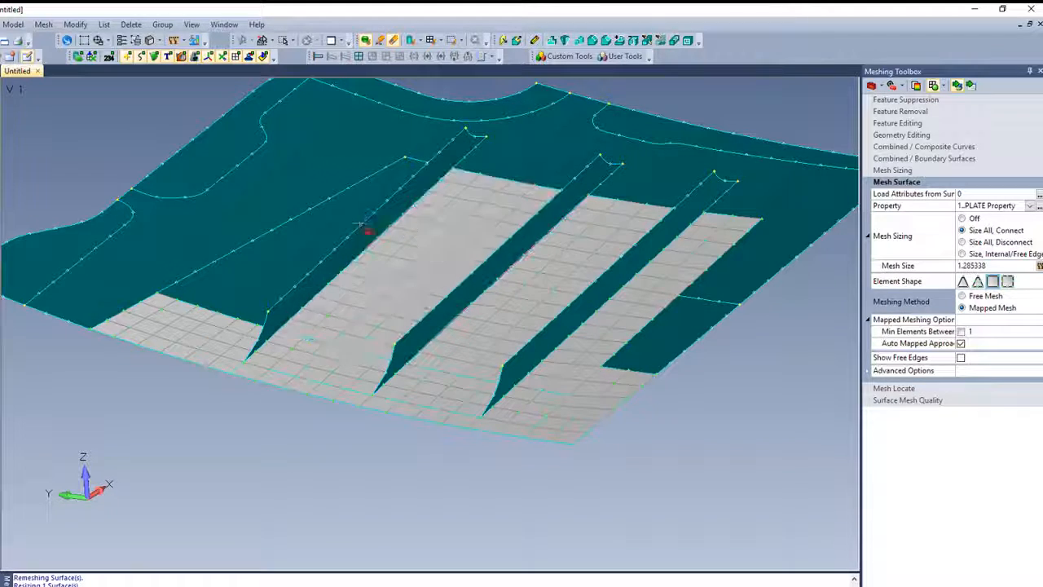
left_click(312, 218)
middle_click_drag(241, 366, 179, 351)
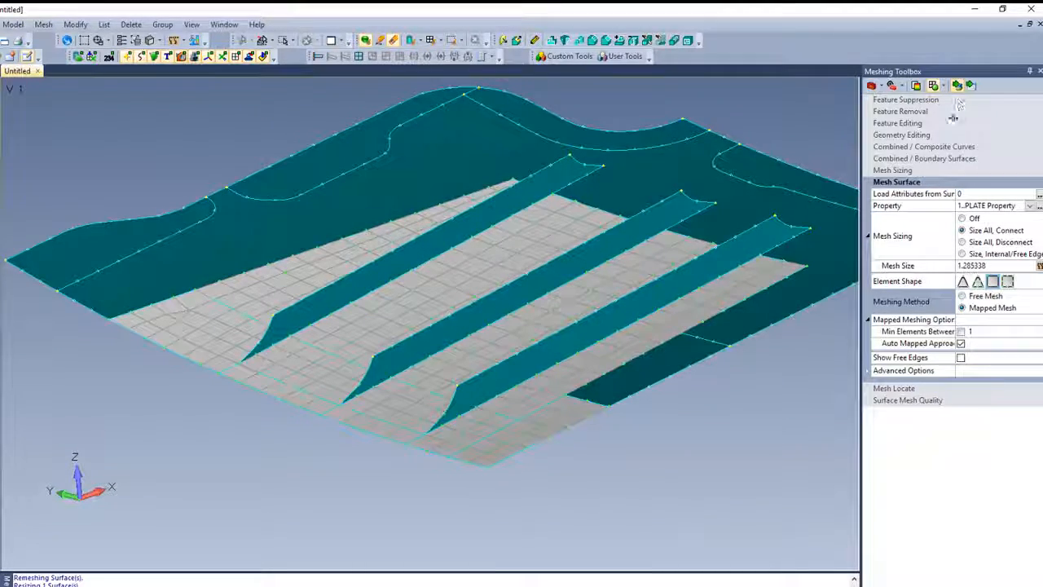
- Split the third stiffener's web near both ends with Point to Edge lines running between its base and top edge
left_click(913, 137)
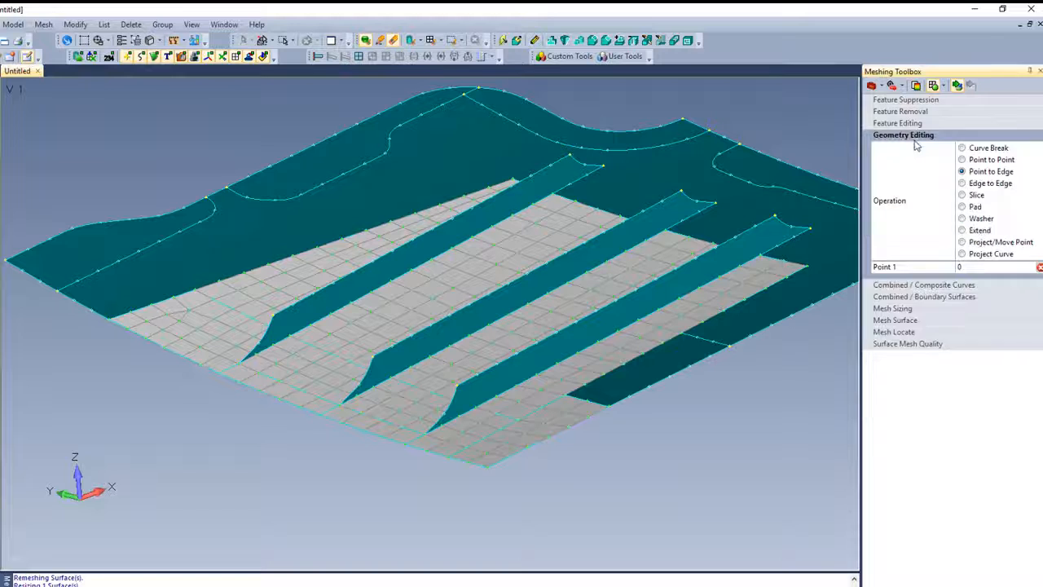
middle_click_drag(583, 410, 465, 426)
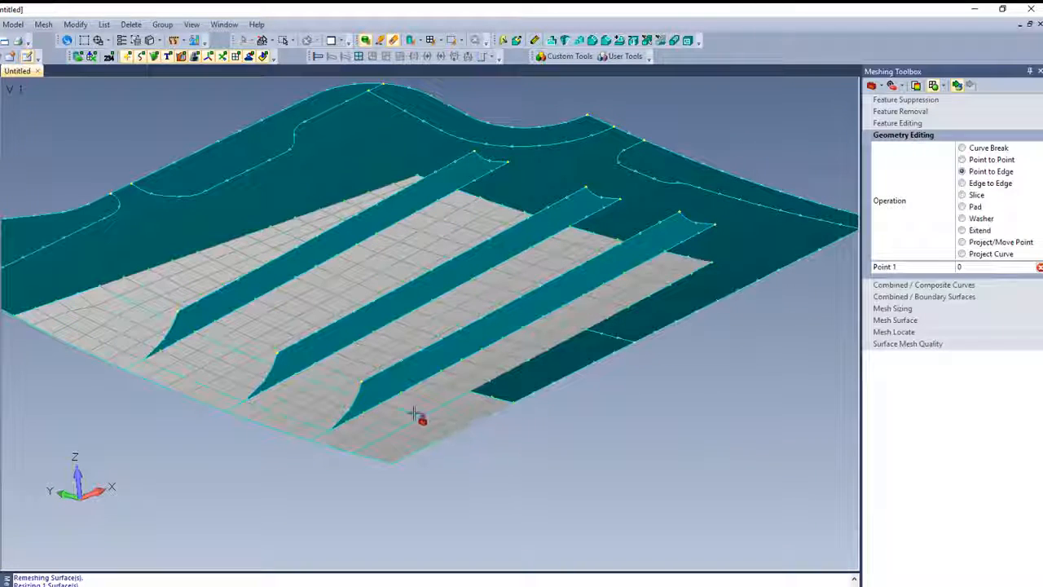
left_click(377, 403)
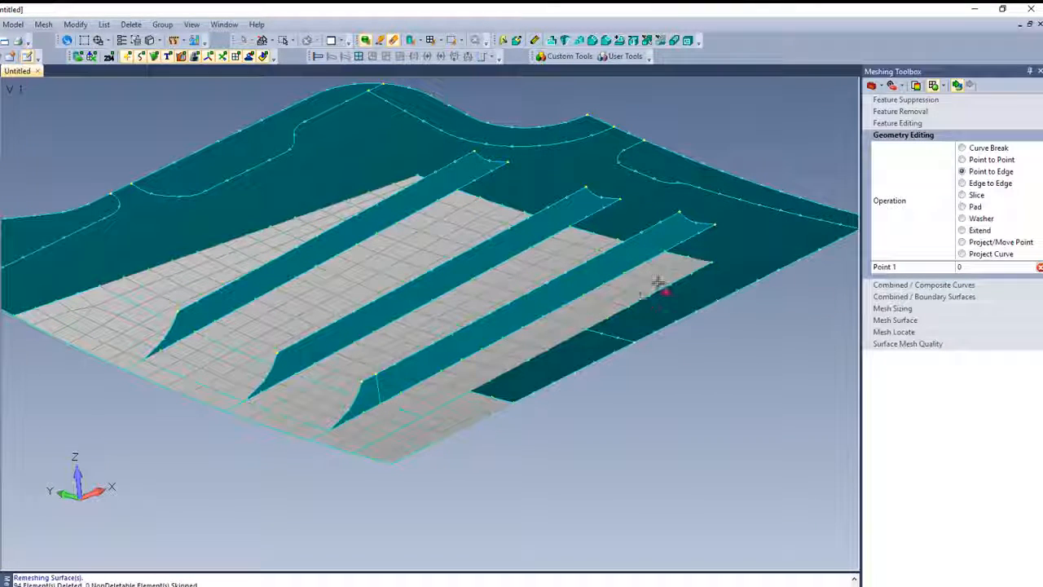
left_click(665, 254)
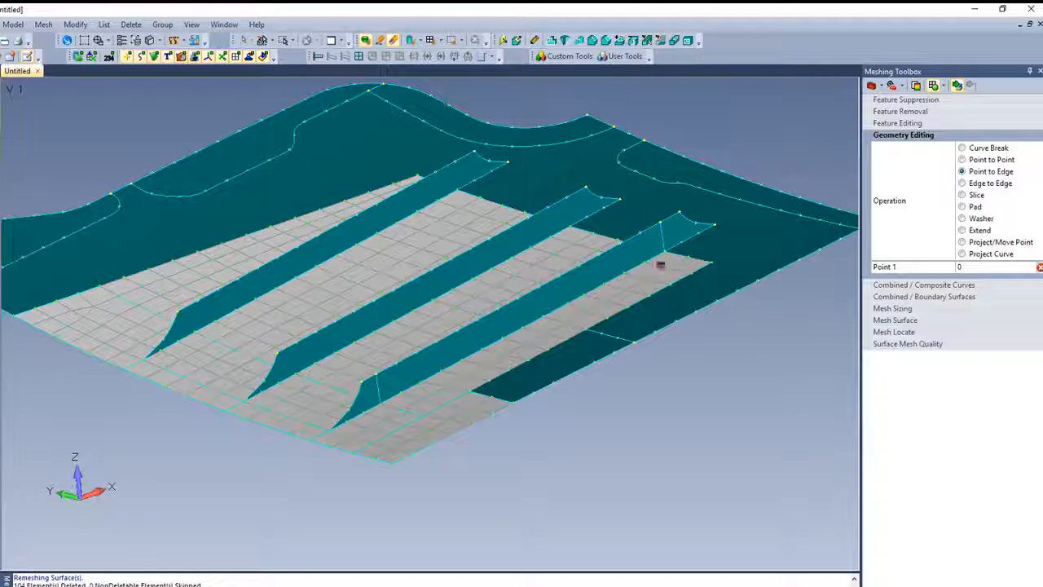
- Split the webs of the middle and first stiffeners near both ends with Point to Edge lines between top edge and base
left_click(291, 346)
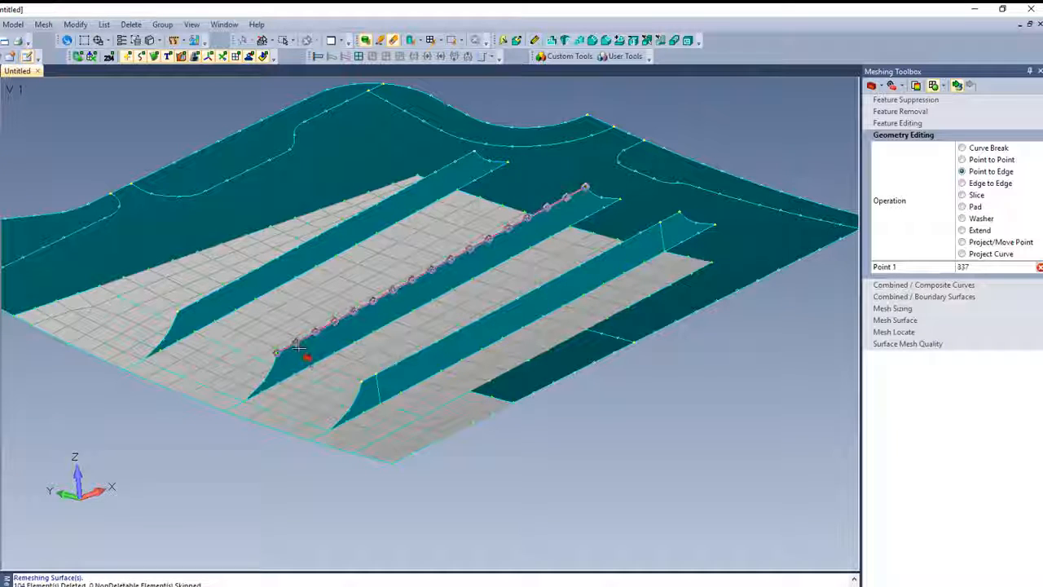
left_click(568, 203)
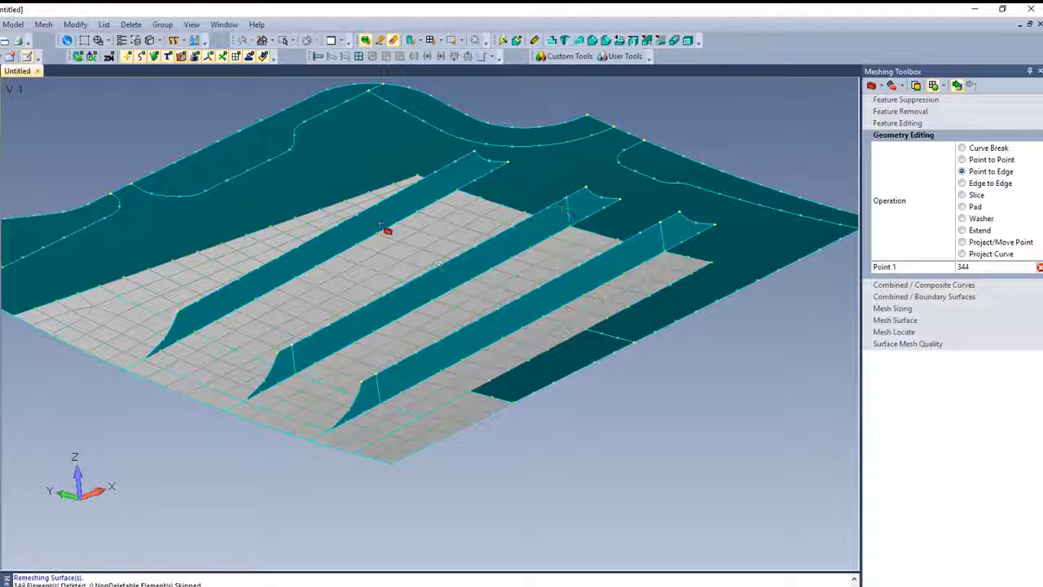
left_click(198, 304)
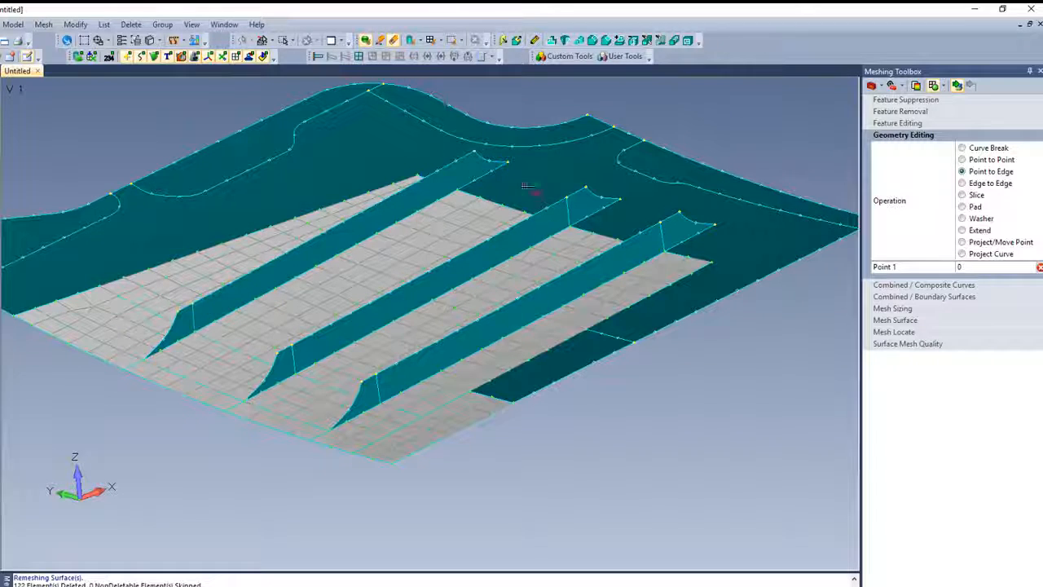
left_click(458, 189)
left_click(449, 168)
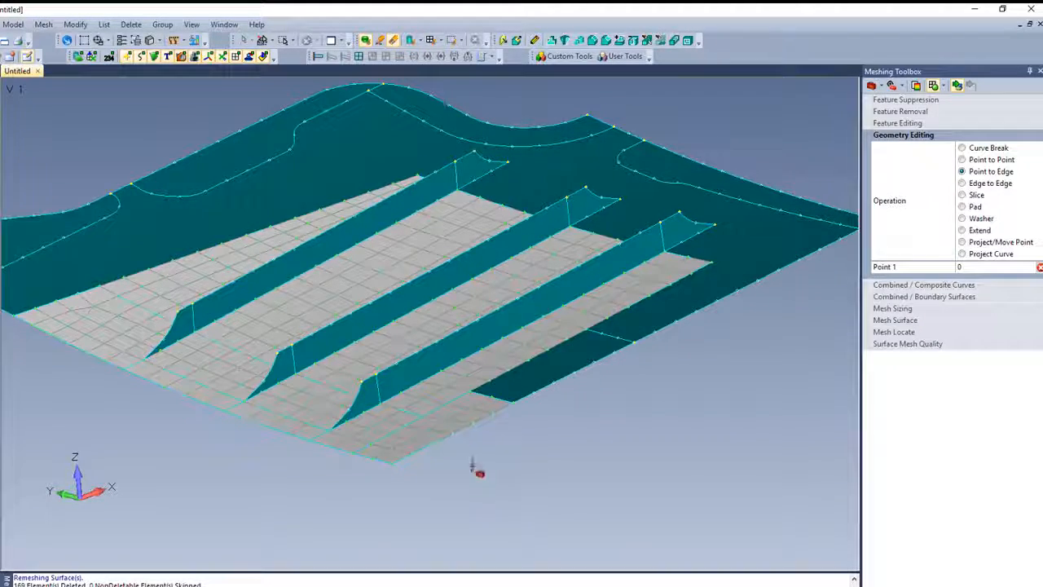
- Mesh the long middle section of each of the three stiffener webs with the Mapped Mesh method
mouse_move(495, 458)
middle_mouse_down()
mouse_move(444, 450)
mouse_move(480, 473)
middle_mouse_up()
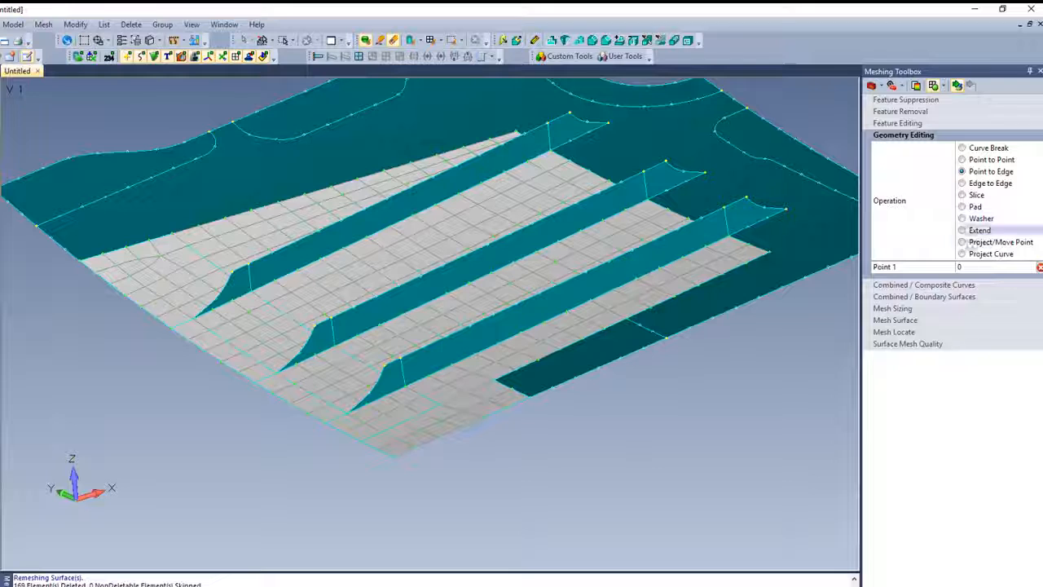
left_click(896, 319)
left_click(617, 295)
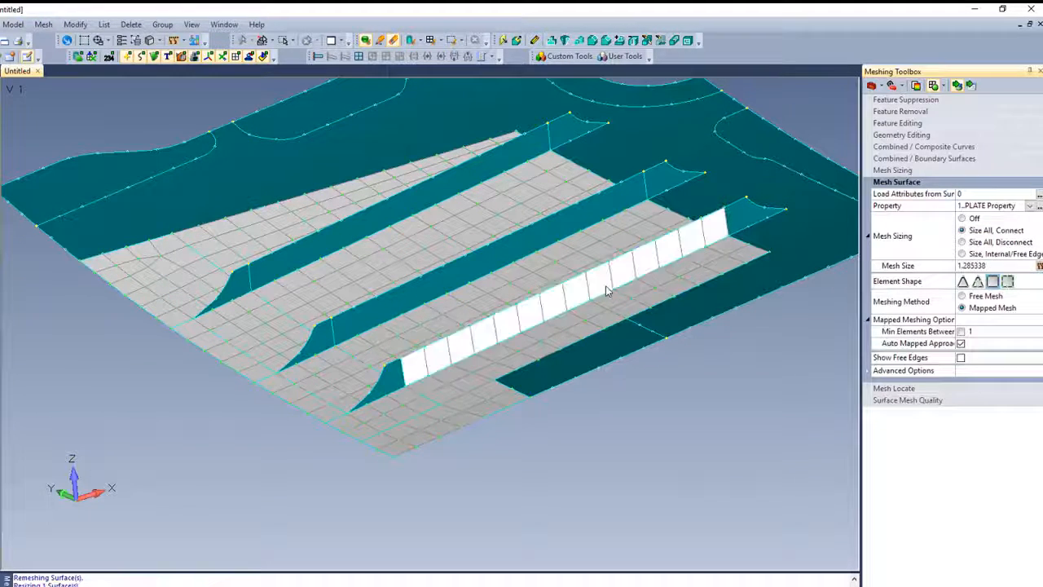
left_click(499, 257)
left_click(433, 193)
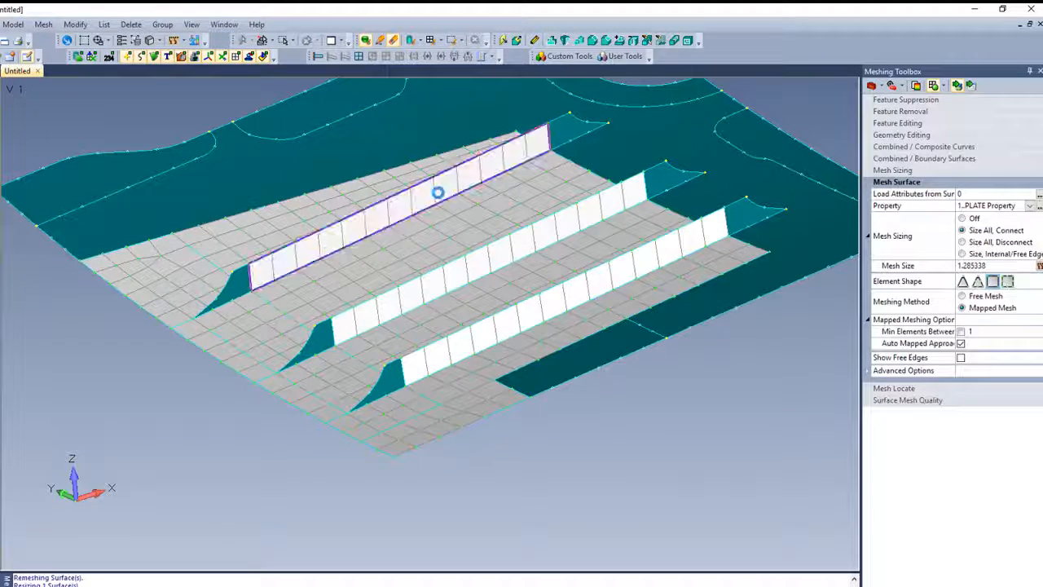
- Switch the meshing method to Free Mesh and mesh the curved end patches at both ends of the three stiffeners
left_click(963, 296)
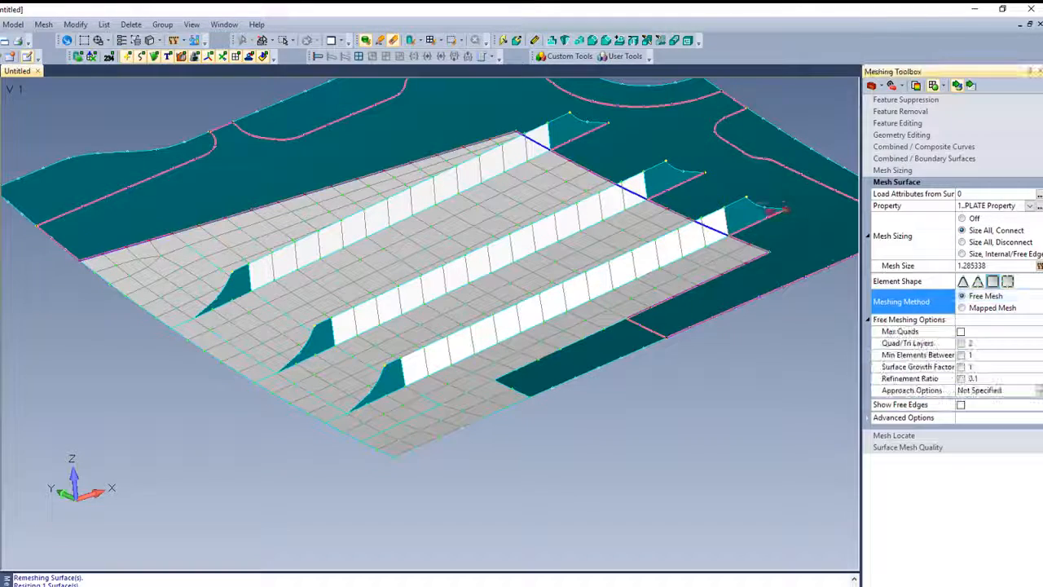
left_click(743, 215)
left_click(662, 182)
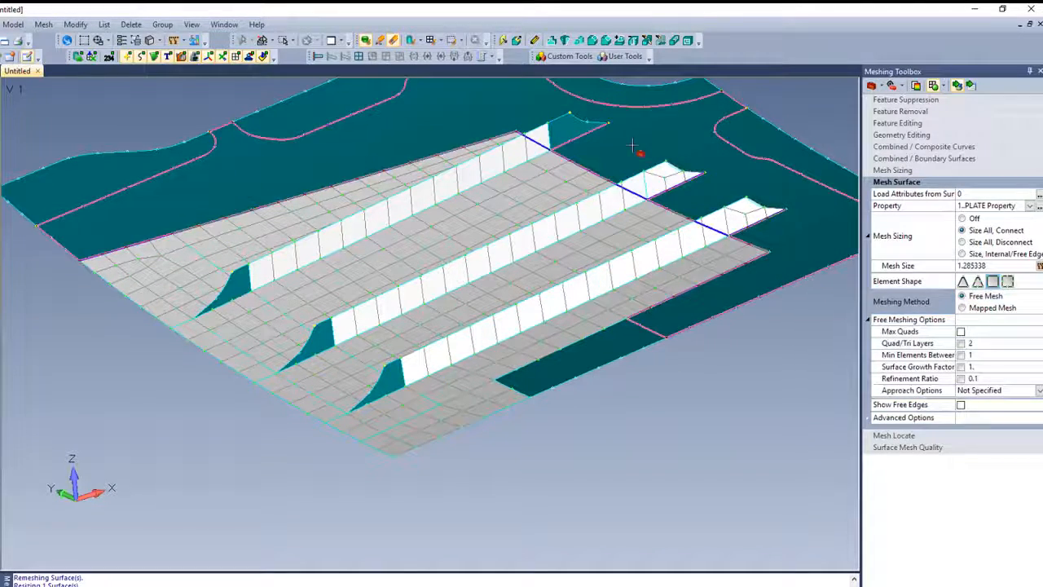
left_click(587, 132)
left_click(241, 280)
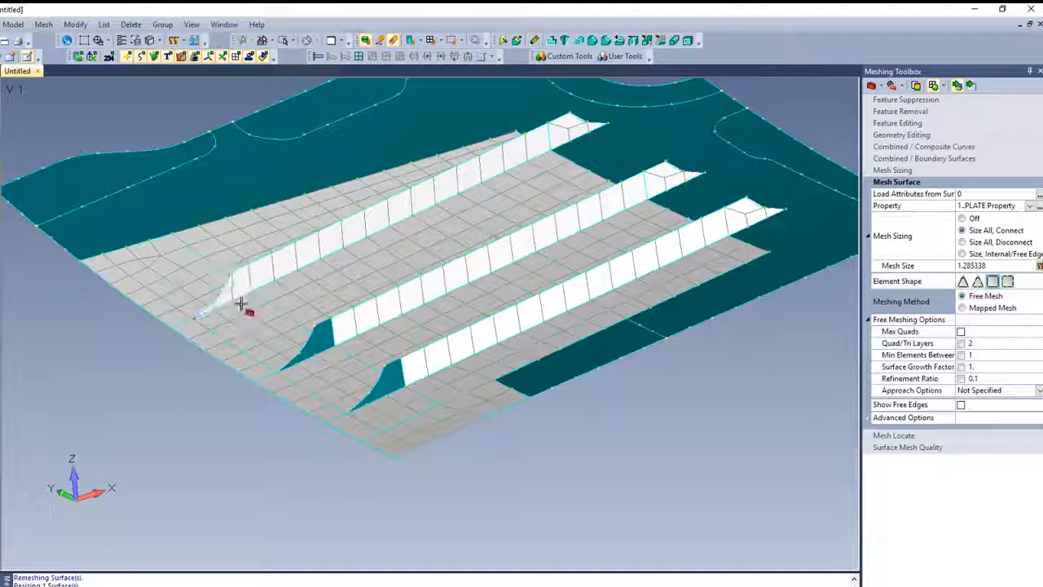
left_click(289, 359)
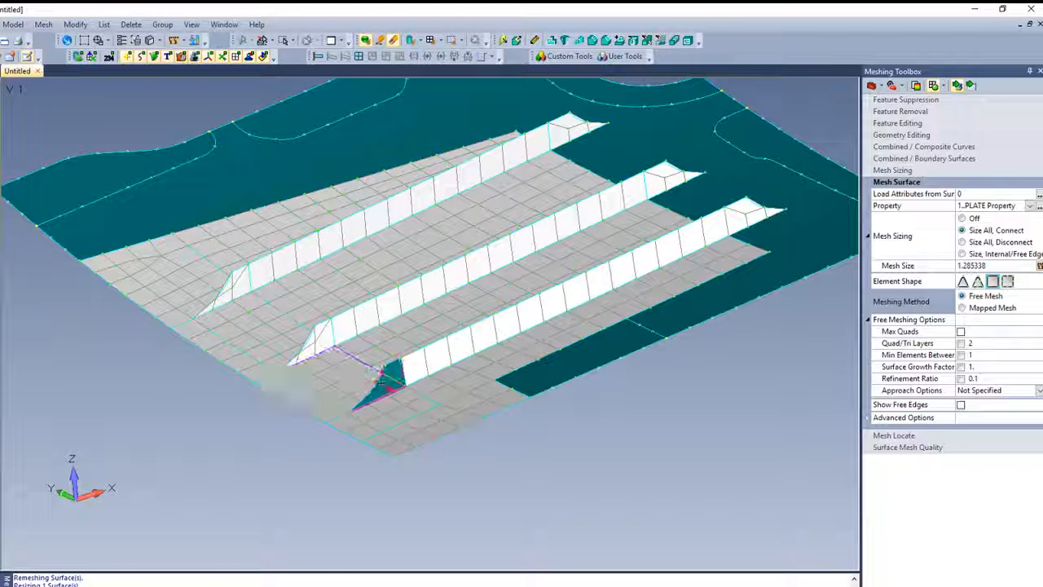
left_click(380, 383)
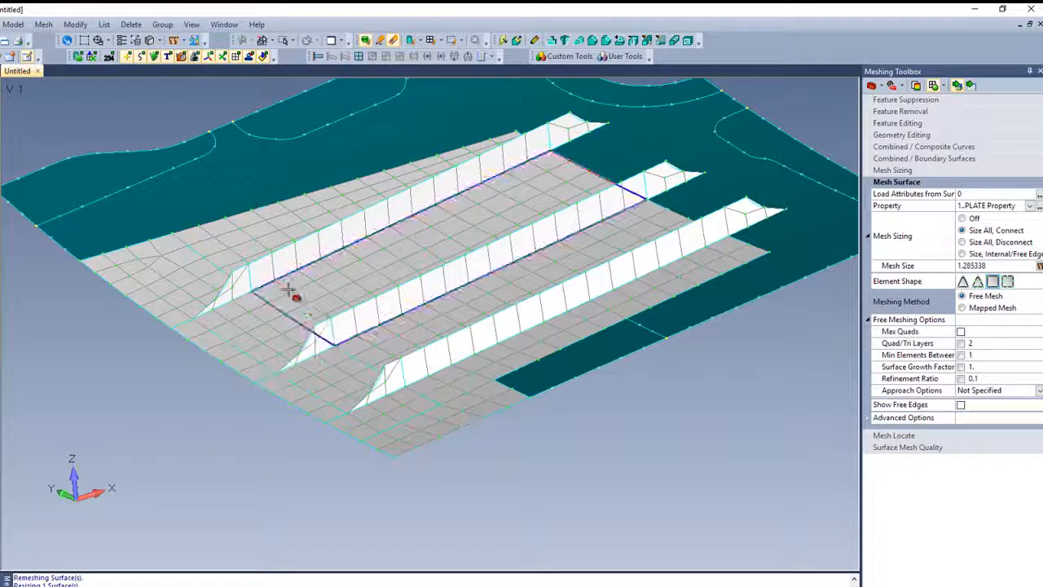
- Increase the mesh sizing by 1 element on the vertical split lines of the stiffener webs
left_click(893, 170)
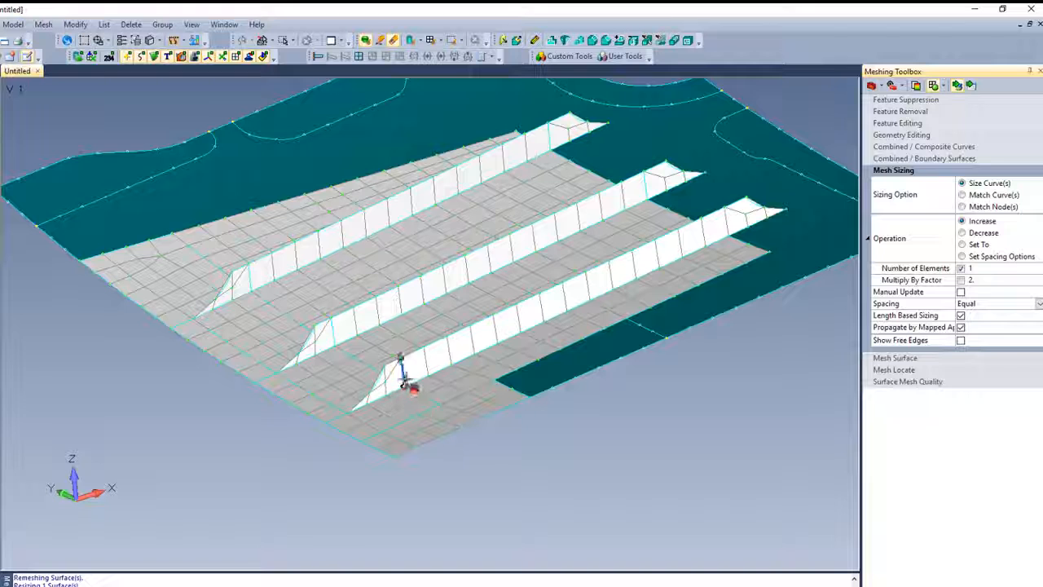
left_click(400, 369)
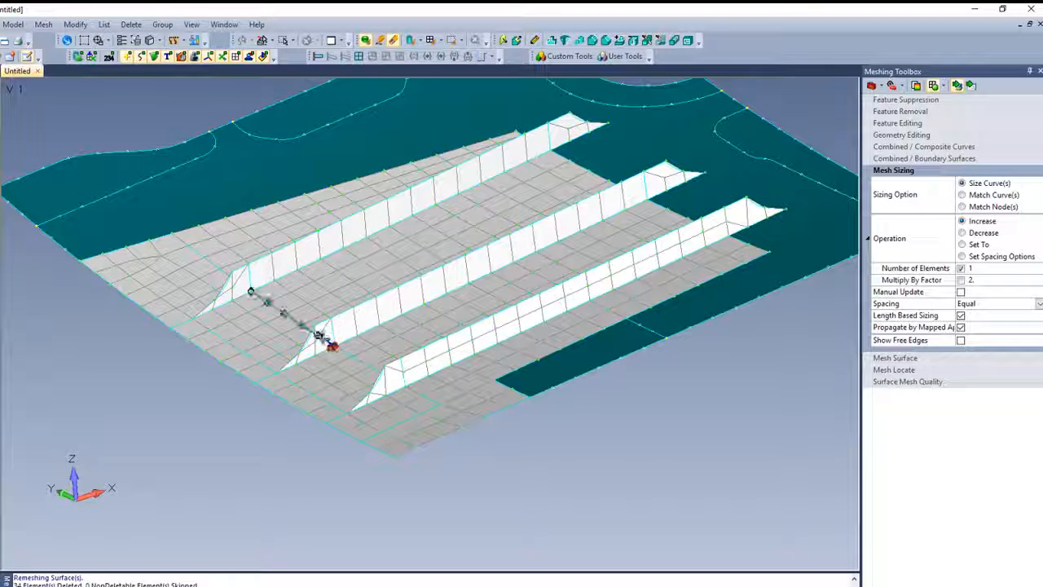
left_click(332, 340)
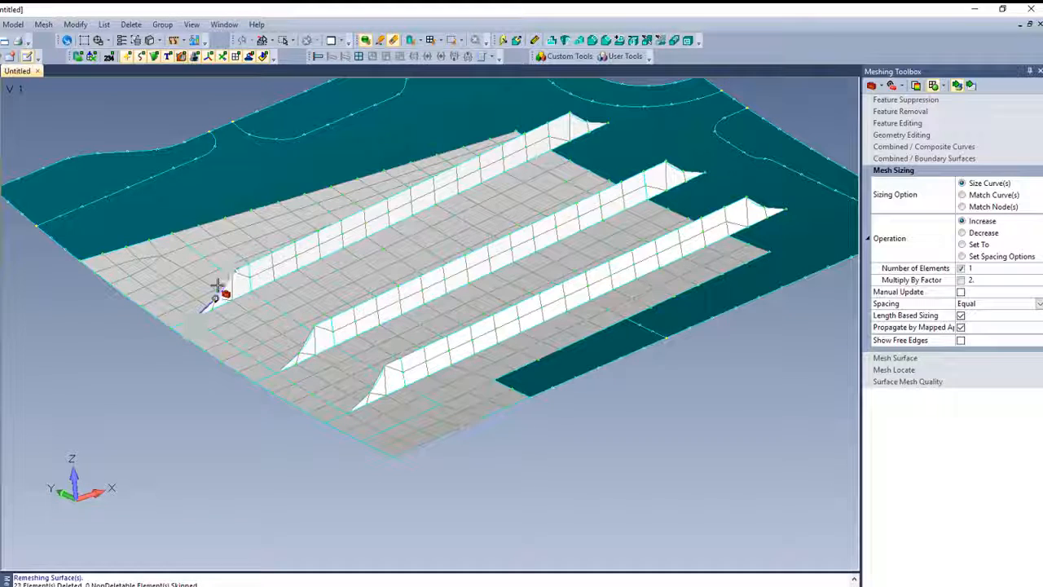
- Increase the mesh sizing by 1 element on the curved end edges of the stiffeners at the front and far ends
left_click(303, 350)
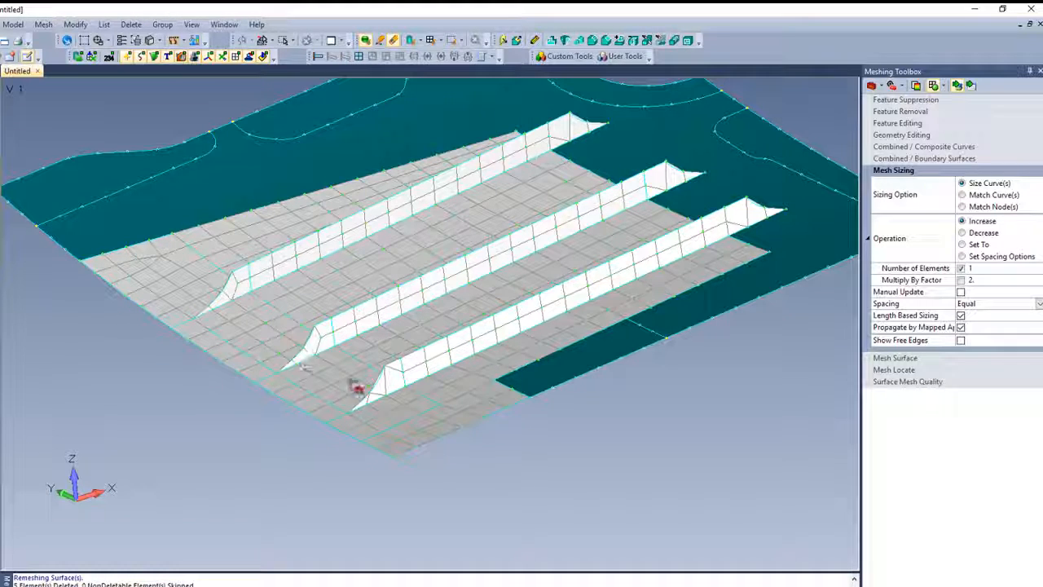
mouse_move(248, 440)
middle_mouse_down()
mouse_move(210, 426)
mouse_move(252, 434)
middle_mouse_up()
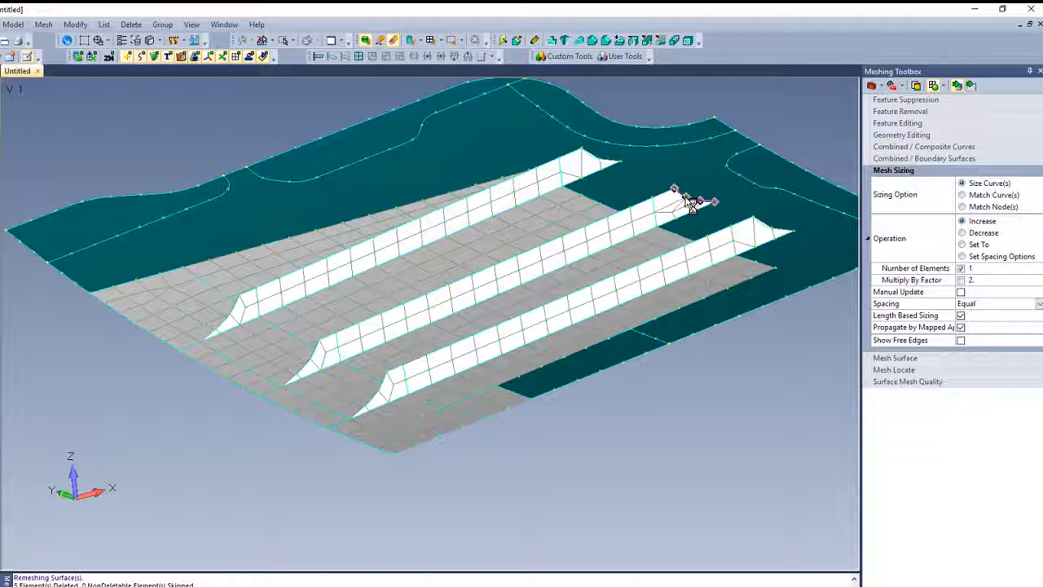
left_click(690, 203)
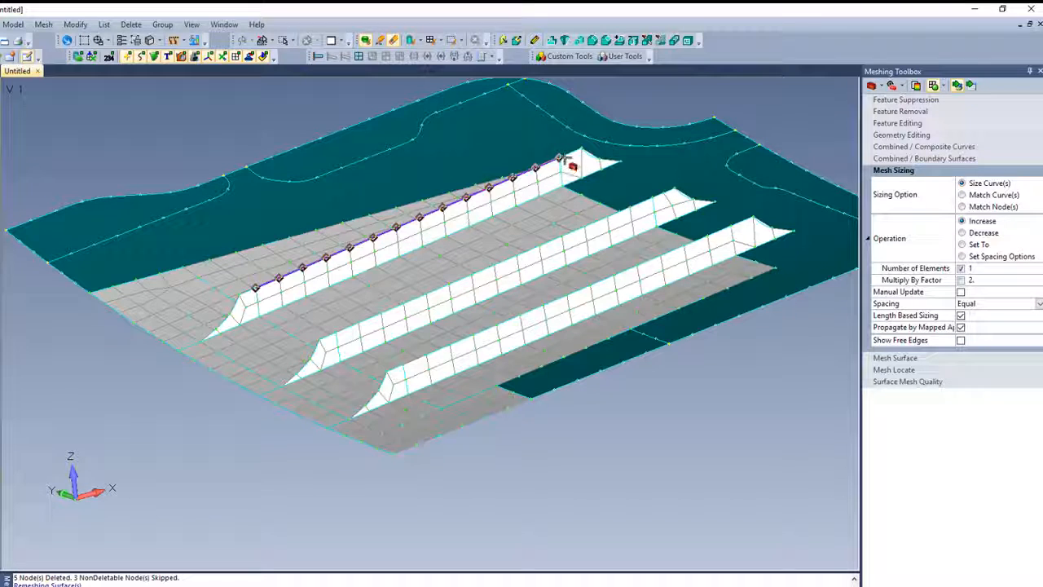
key("ctrl+z")
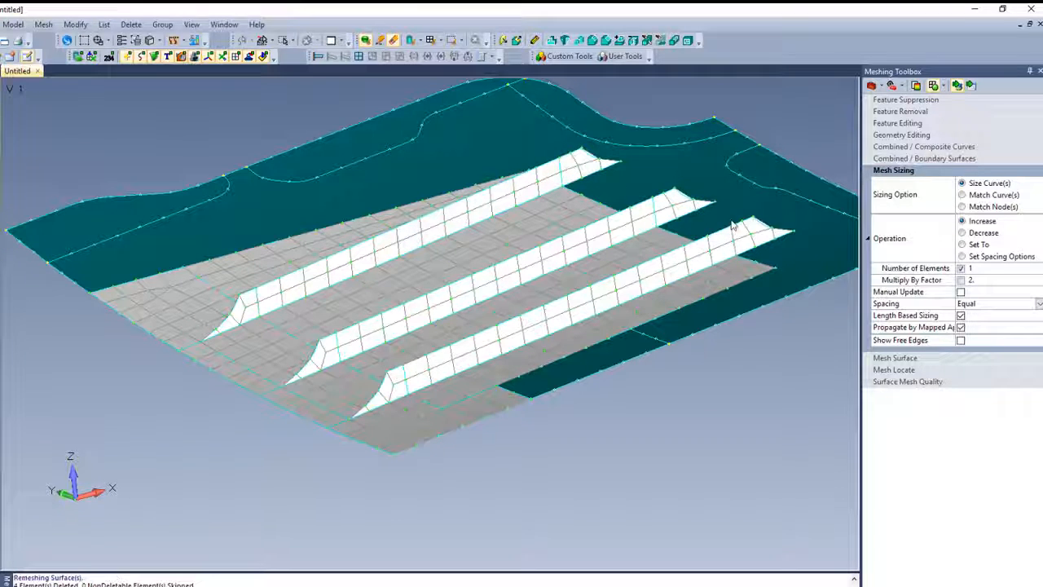
mouse_move(363, 428)
middle_mouse_down()
mouse_move(376, 420)
mouse_move(349, 412)
mouse_move(360, 431)
middle_mouse_up()
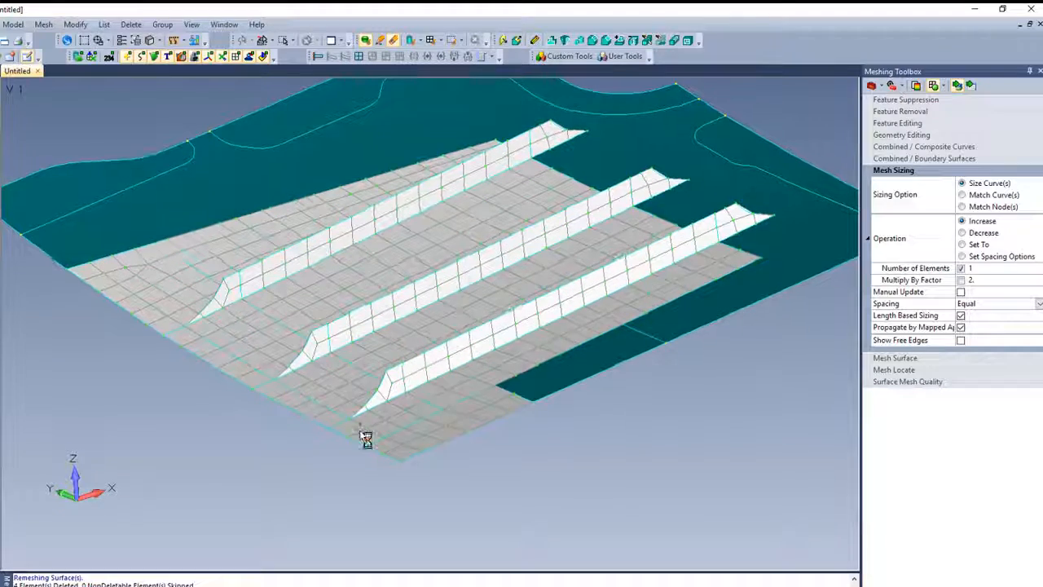
- Free-mesh the unmeshed skin strip between the third stiffener's patch and the panel's outer edge
left_click(905, 359)
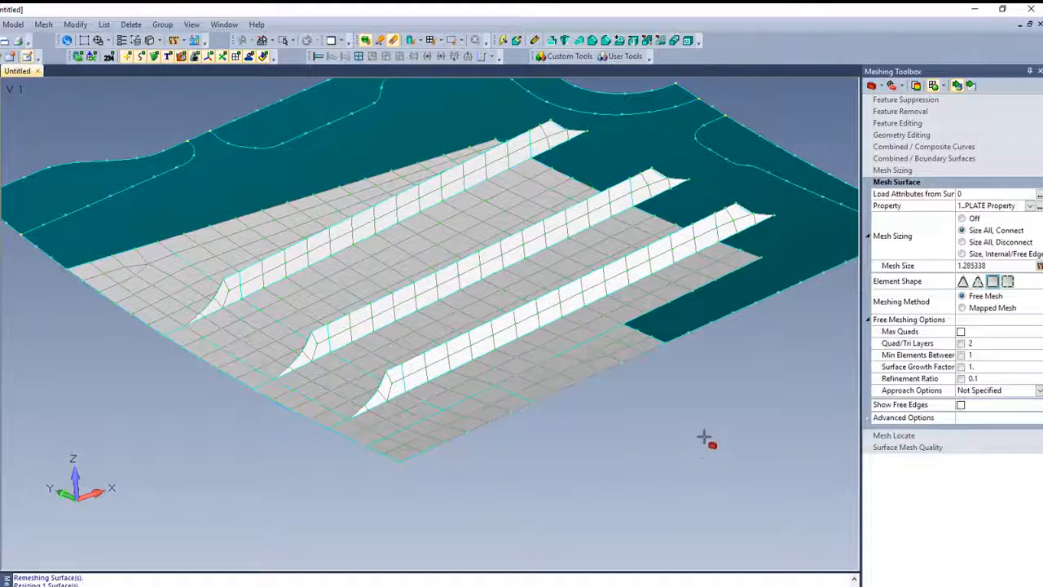
middle_click_drag(704, 437, 528, 534, "ctrl")
middle_click_drag(494, 275, 538, 310)
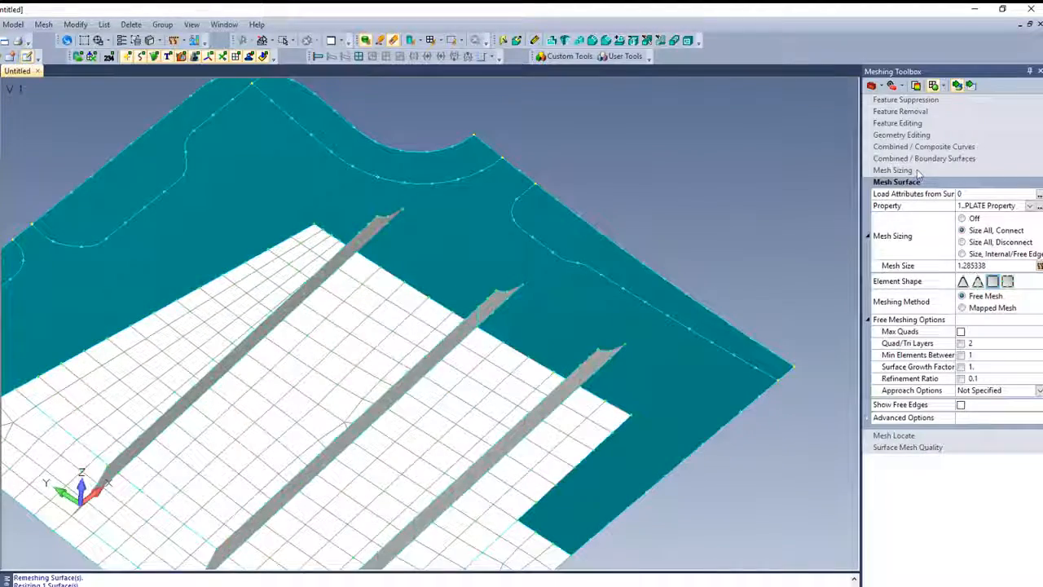
- Split the skin with Point to Point lines joining the neighbouring far base end points of the three stiffeners
left_click(902, 135)
left_click(988, 160)
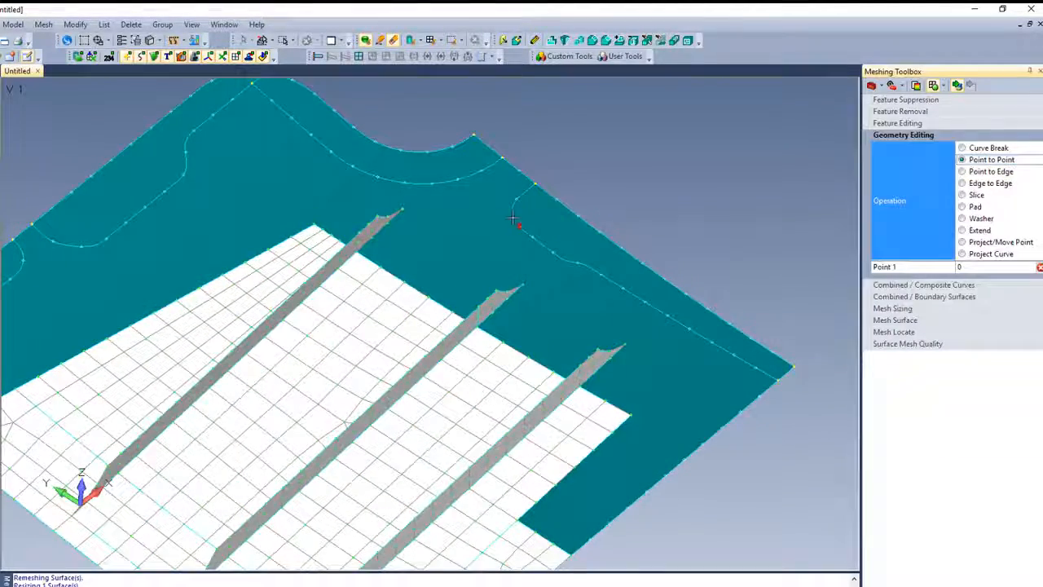
left_click(403, 210)
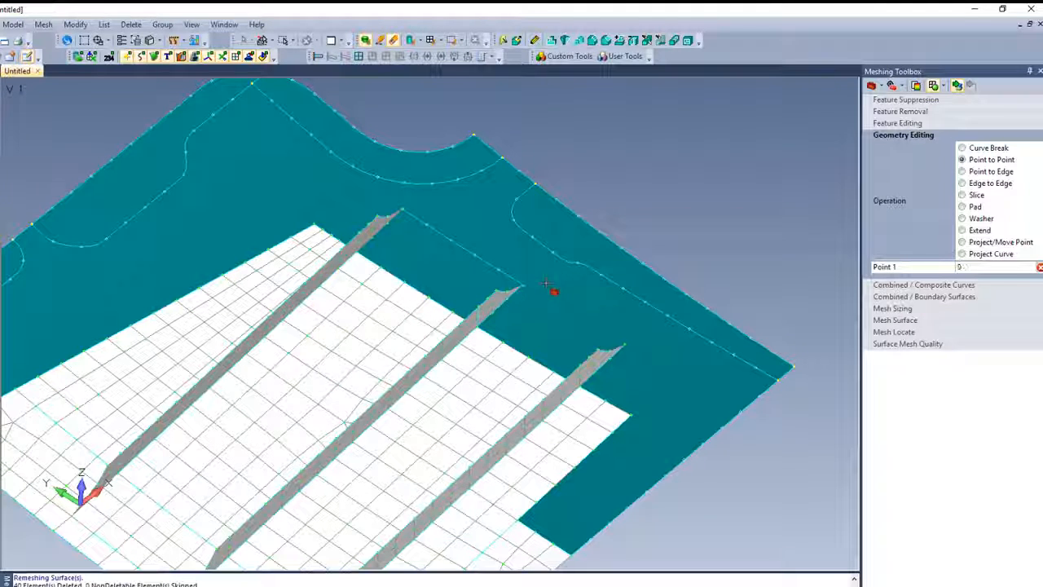
left_click(625, 339)
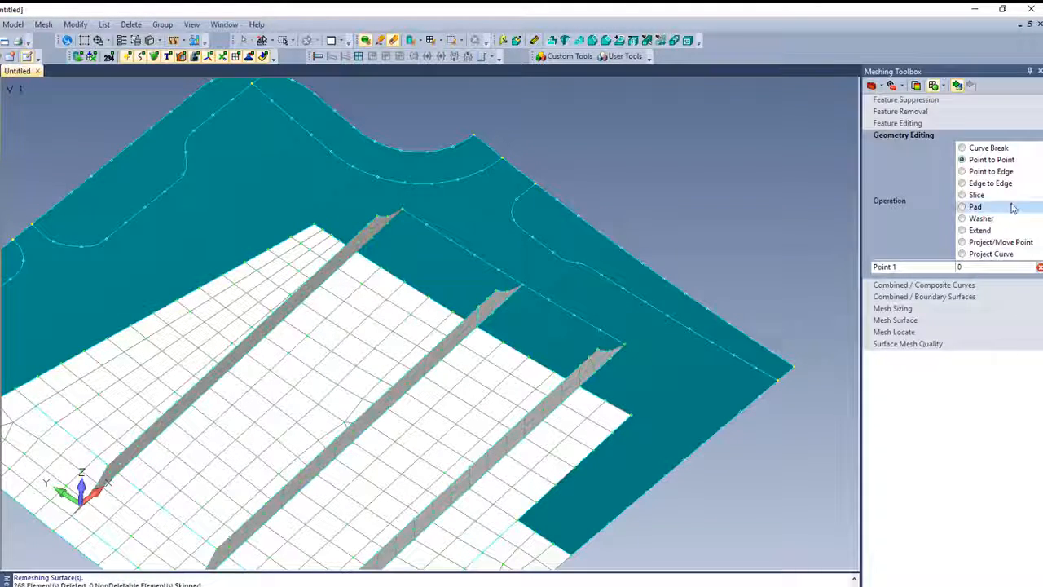
- Split the skin with Point to Edge lines from the third stiffener's far base point to the outer edge and from the meshed patch's corner
left_click(988, 171)
left_click(625, 346)
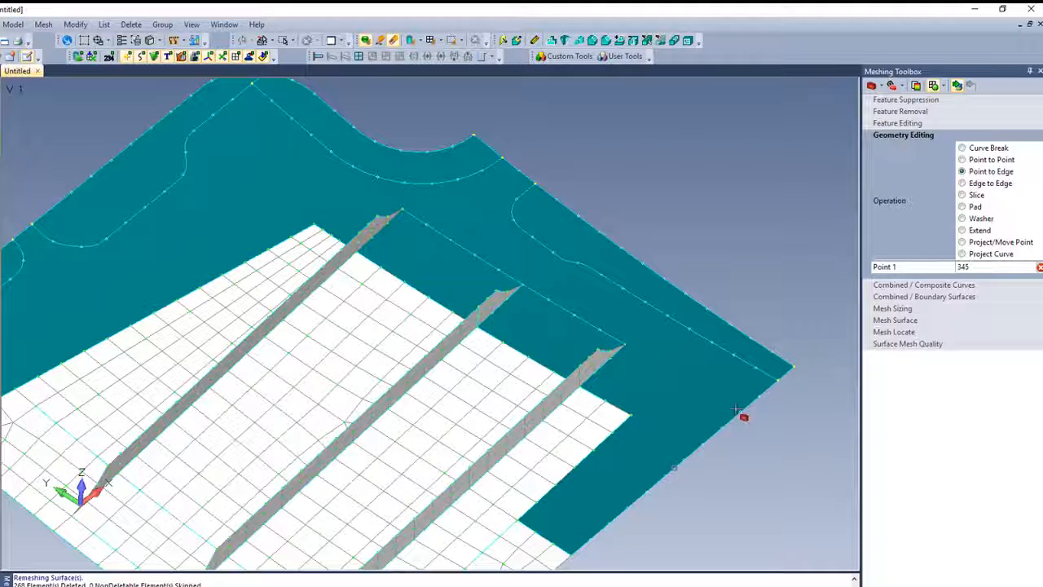
left_click(671, 470)
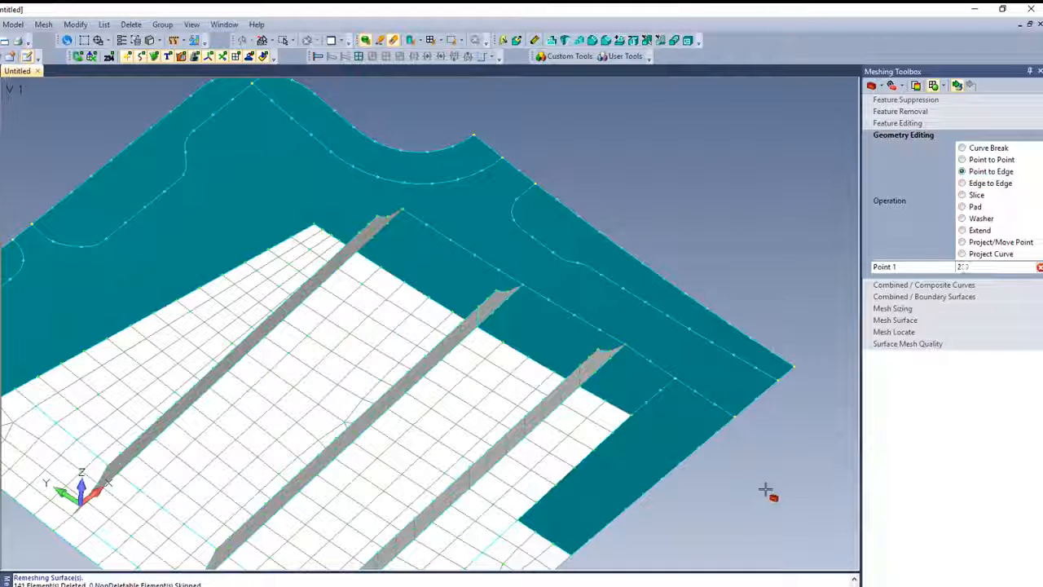
- Free-mesh the new skin patches beside the outer edge, and map-mesh the patches between the stiffeners' far ends
left_click(896, 320)
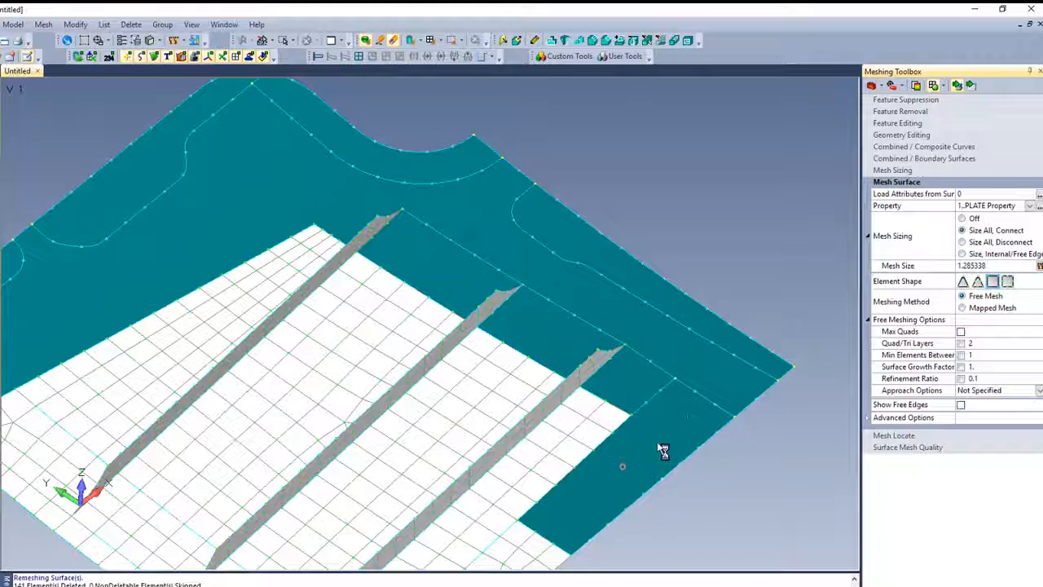
left_click(661, 449)
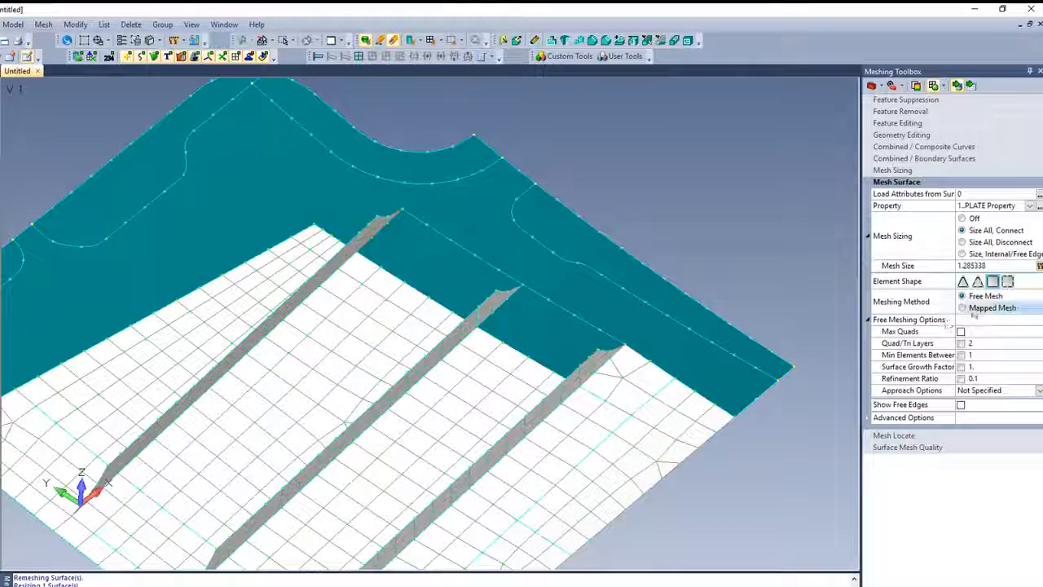
left_click(989, 307)
left_click(623, 368)
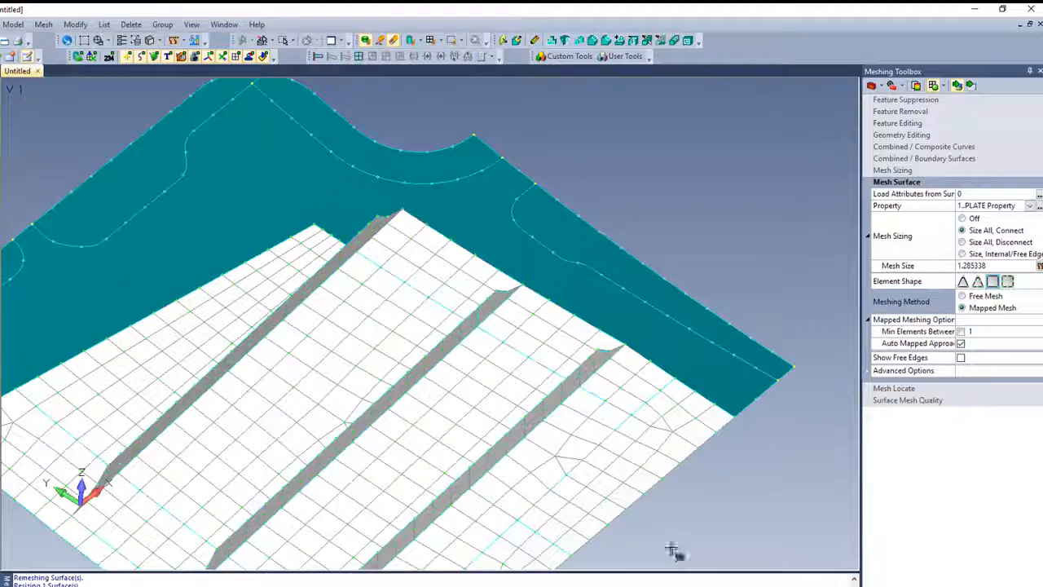
middle_click_drag(673, 552, 673, 435)
middle_click_drag(656, 458, 655, 469)
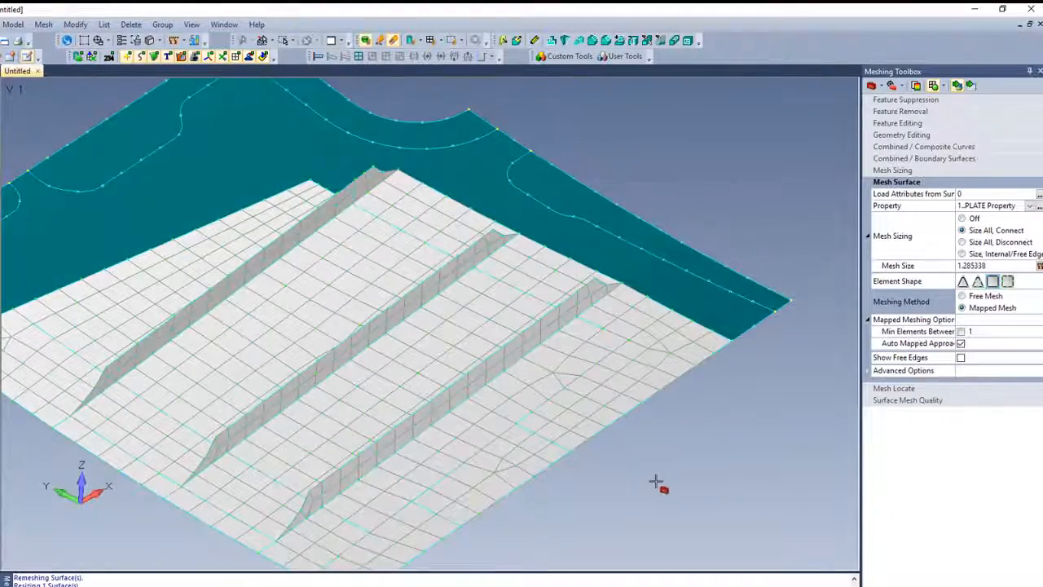
- Decrease the element count by 1 on the skin curves beyond the third stiffener's far end, and increase it by 1 where over-reduced
scroll(656, 478, "down", 2)
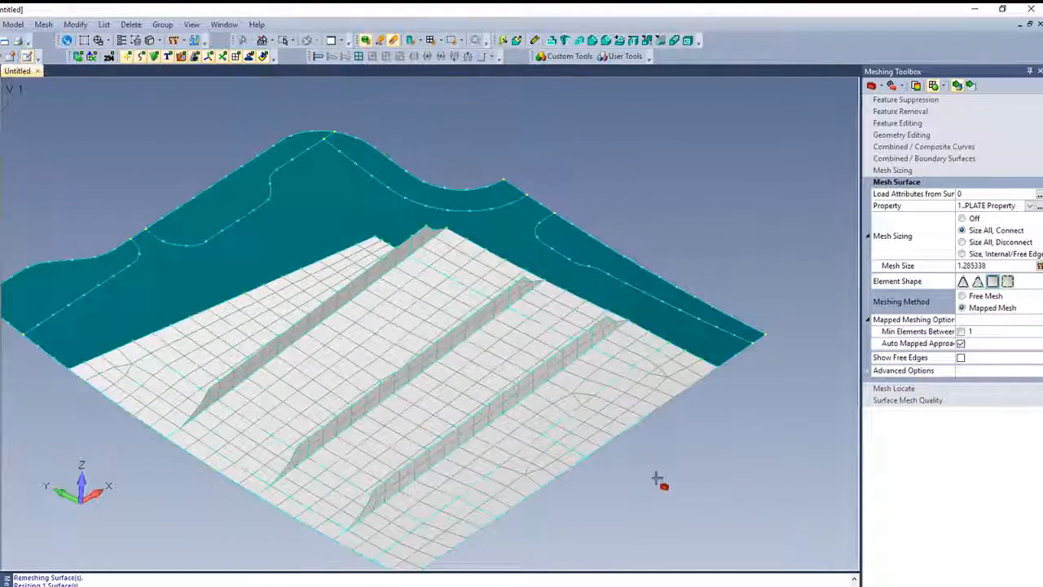
left_click(892, 170)
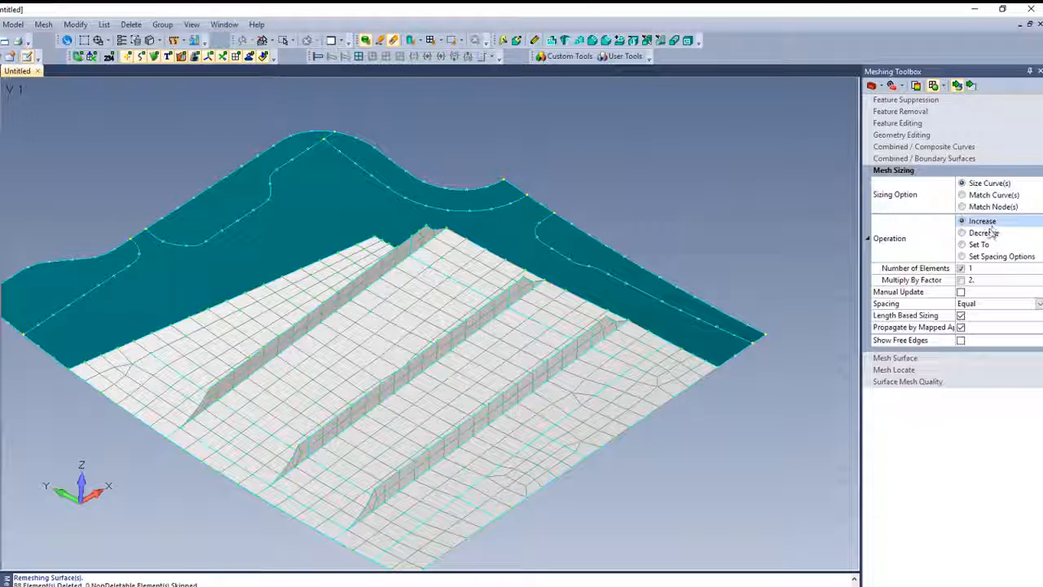
left_click(962, 232)
left_click(697, 361)
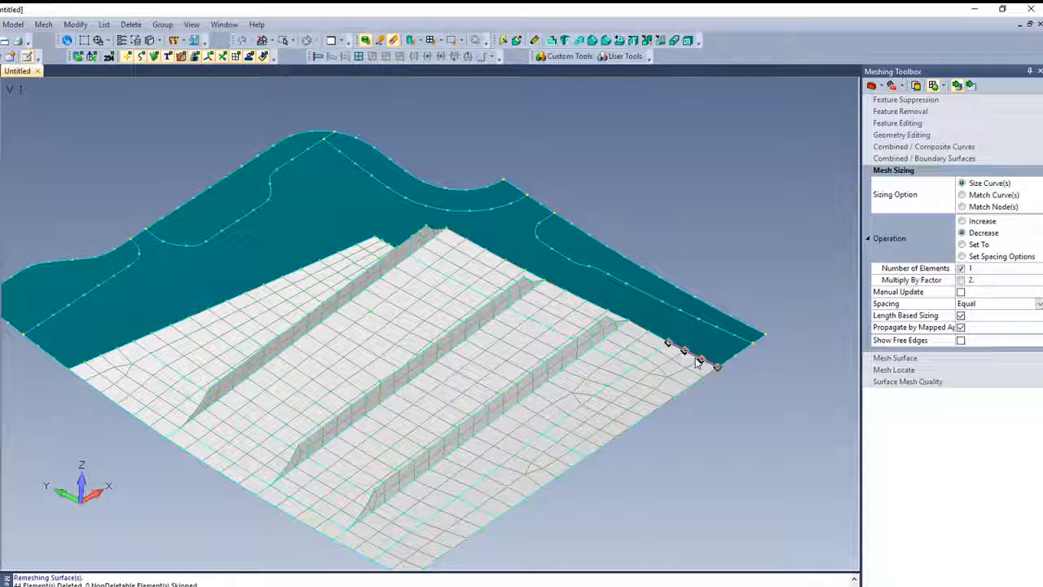
left_click(648, 334)
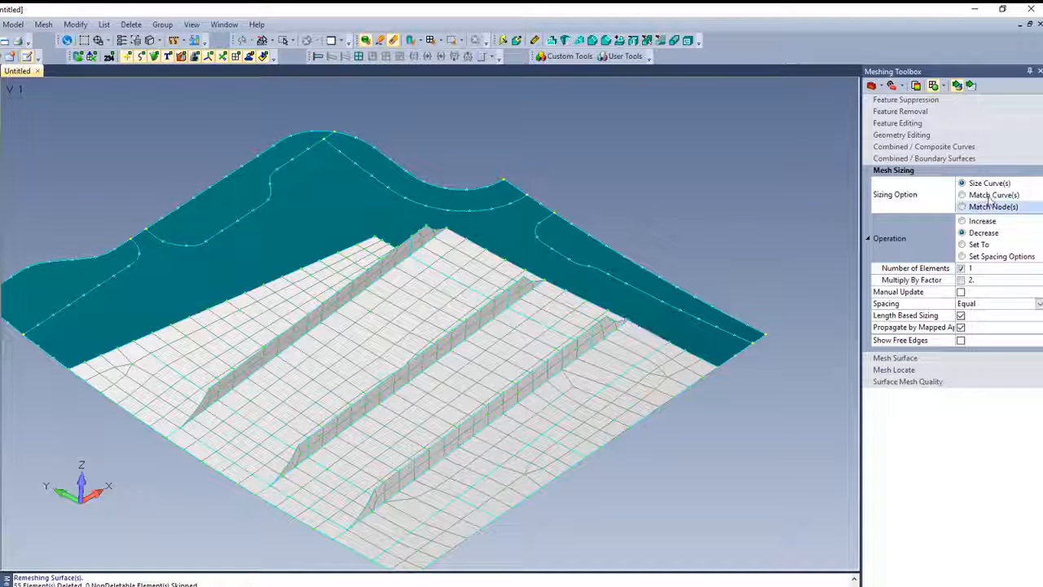
left_click(642, 335)
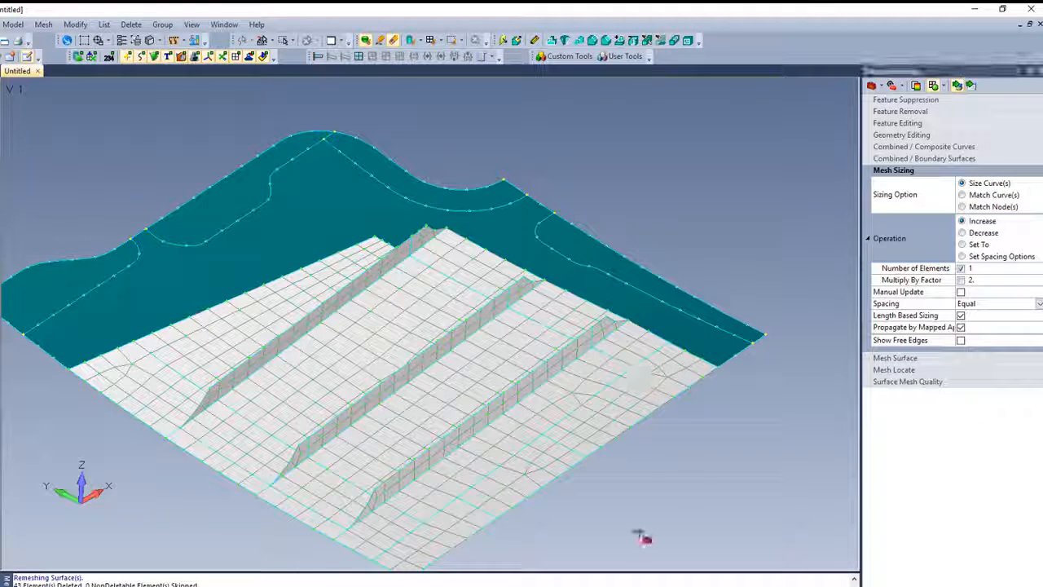
middle_click_drag(650, 460, 616, 348, "ctrl")
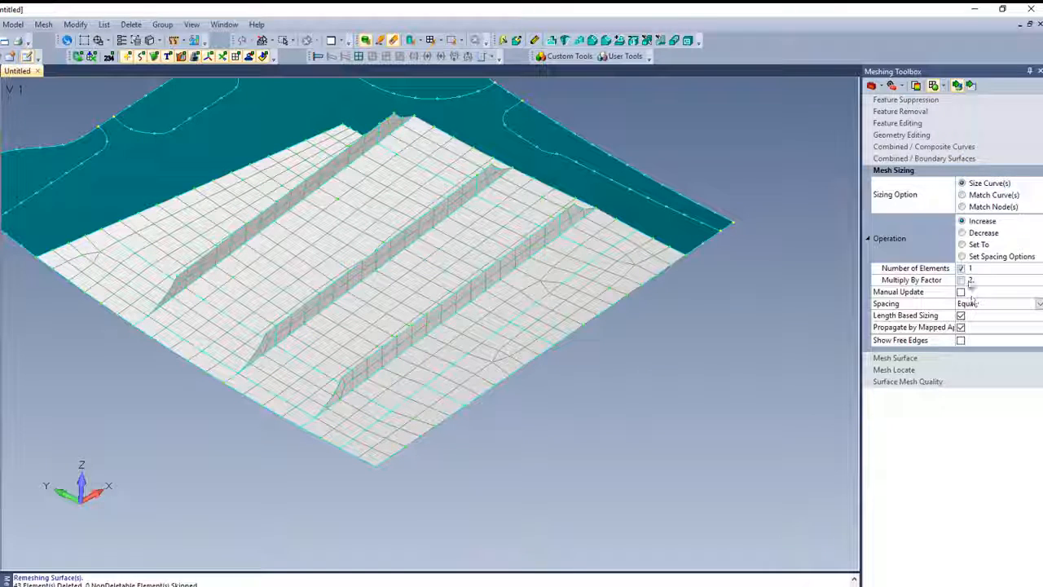
- Remesh the skin patches between the third stiffener and the outer edge together as a Mapped Mesh
left_click(896, 358)
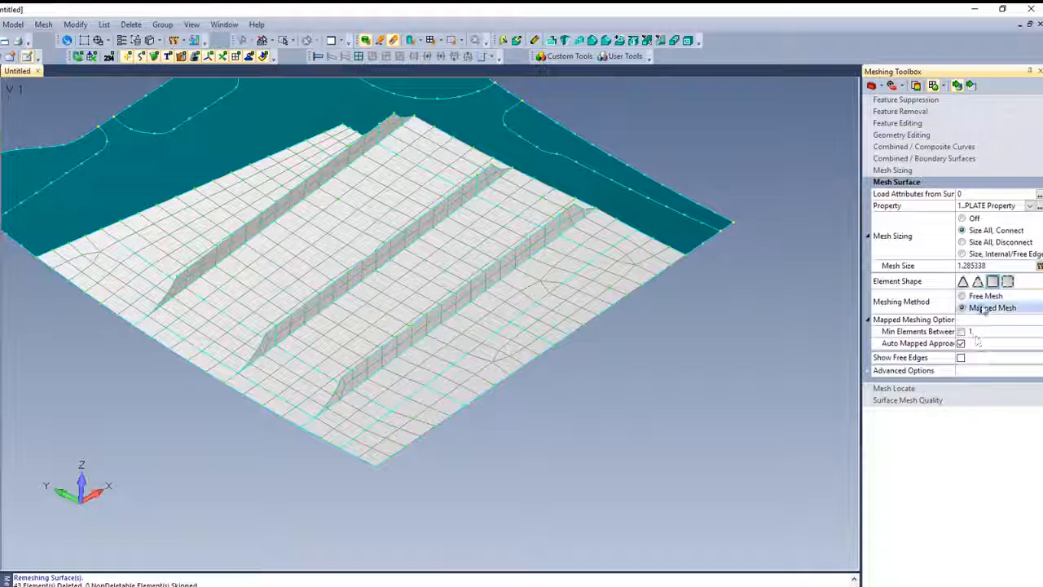
left_click_drag(693, 320, 619, 257)
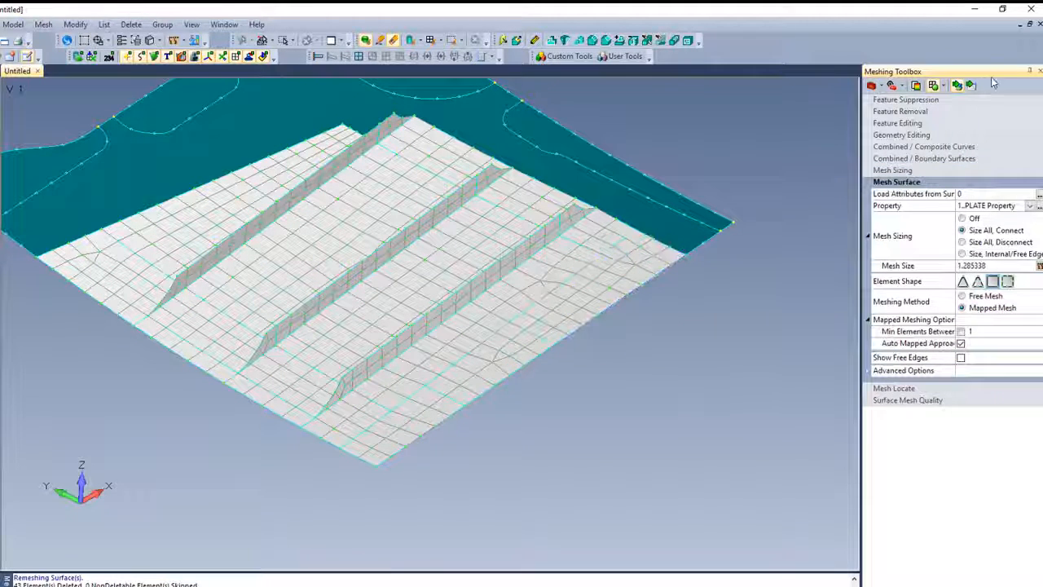
left_click(972, 86)
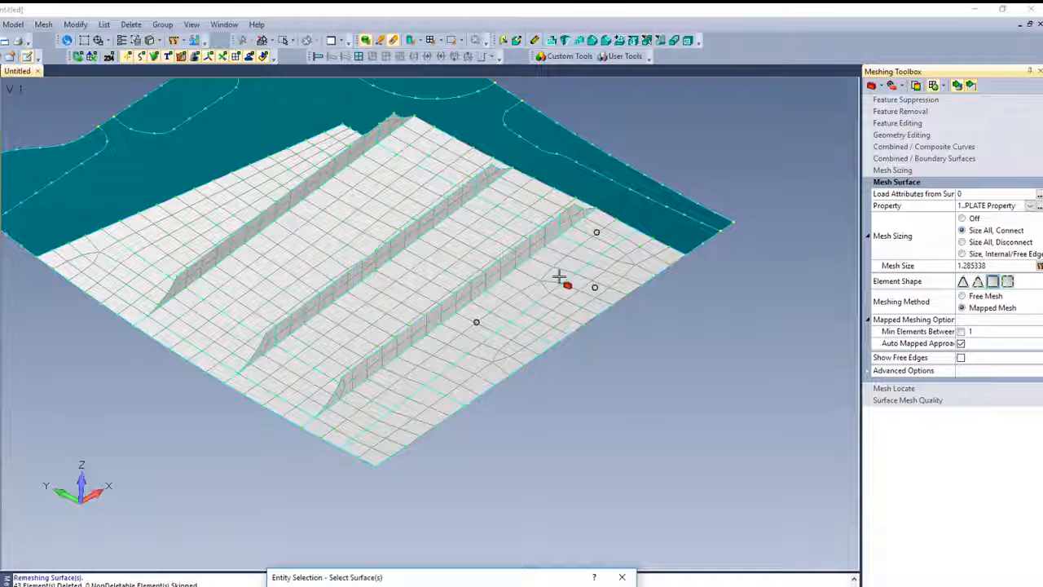
left_click(513, 349)
left_click(383, 407)
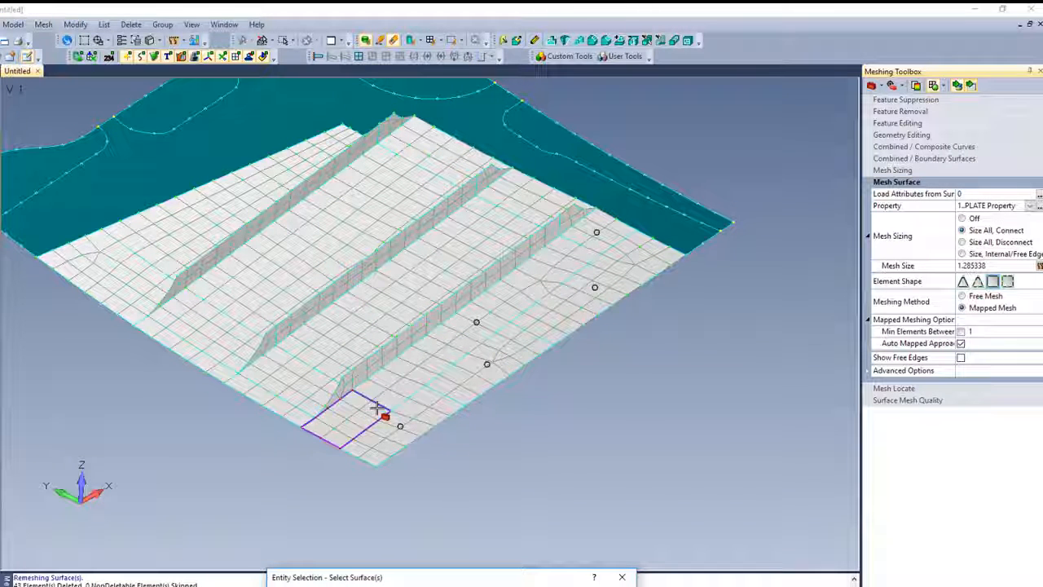
left_click(602, 586)
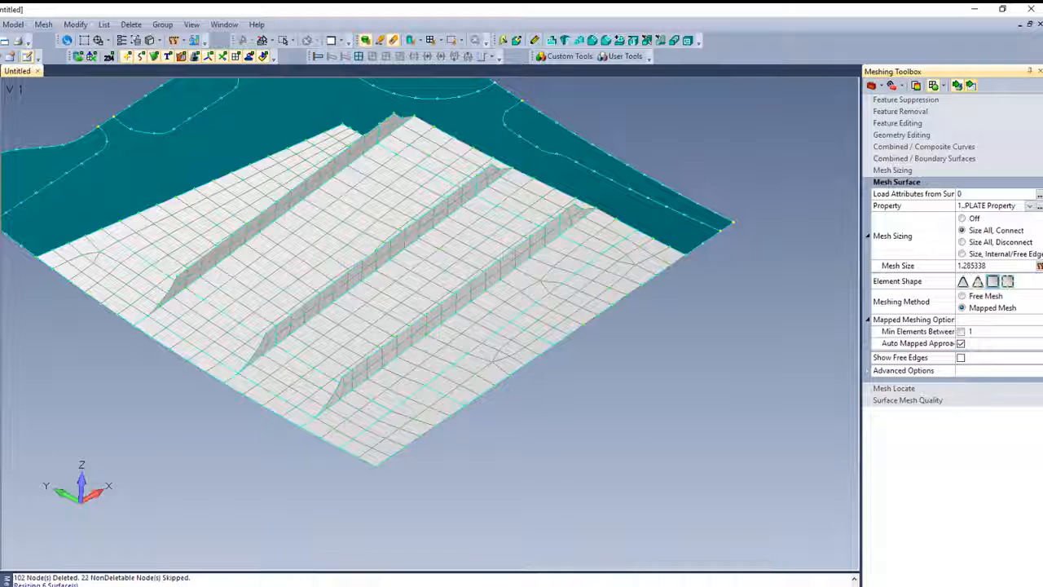
- Increase the element count by 1 on the skin curves at both ends of and alongside the third stiffener
left_click(904, 170)
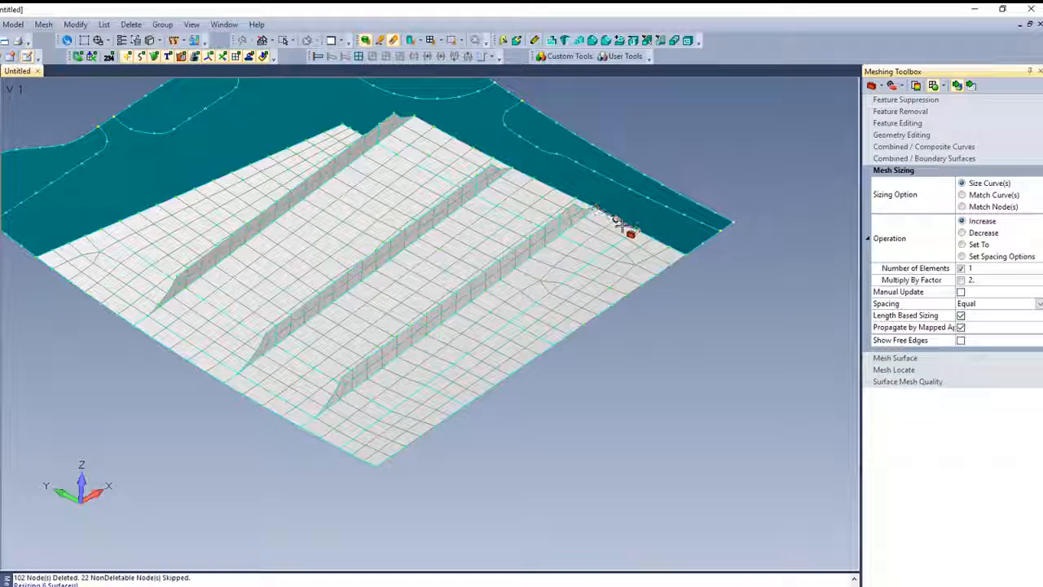
left_click(623, 227)
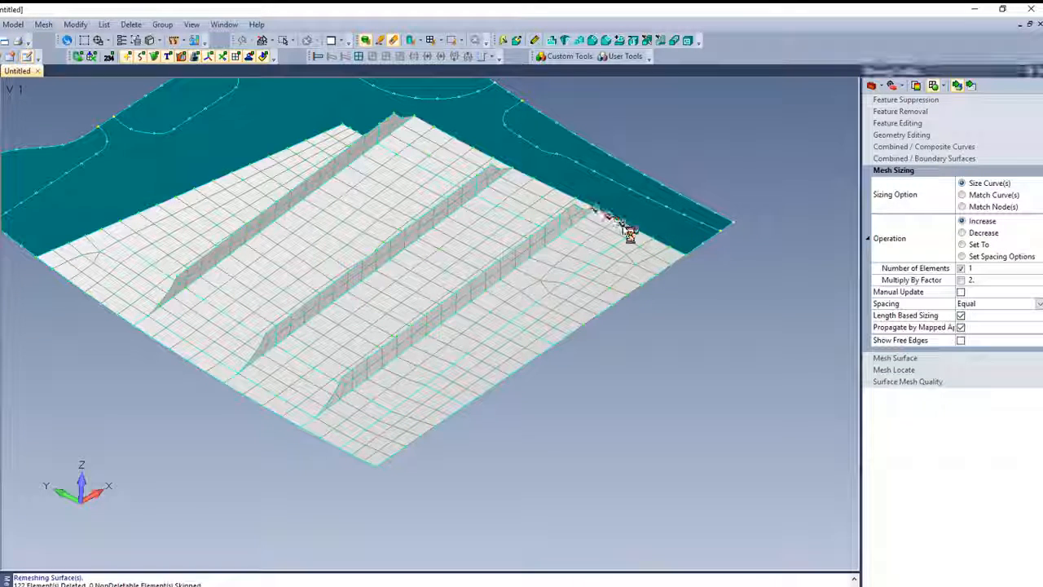
left_click(384, 411)
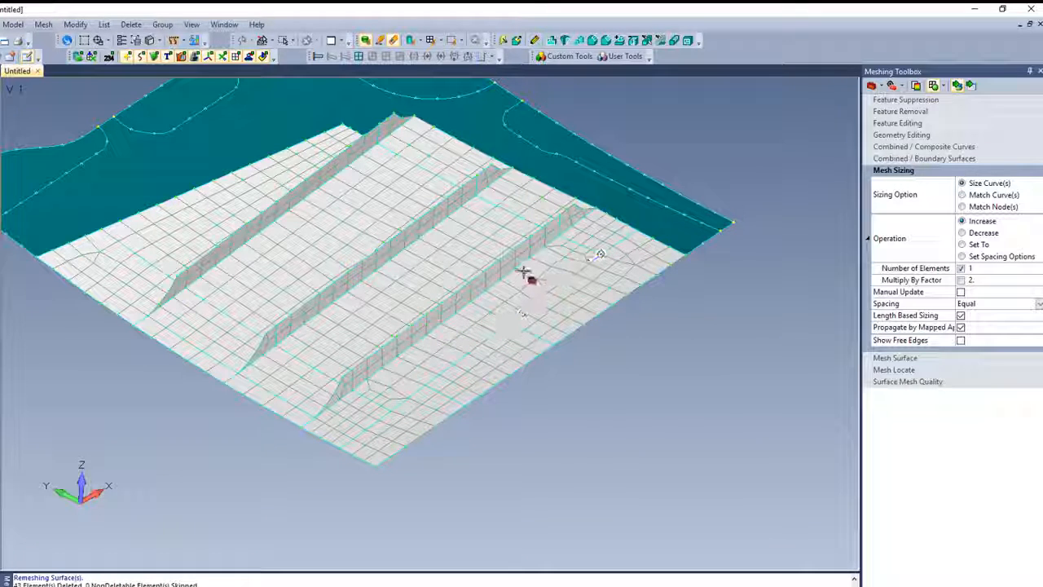
left_click(518, 270)
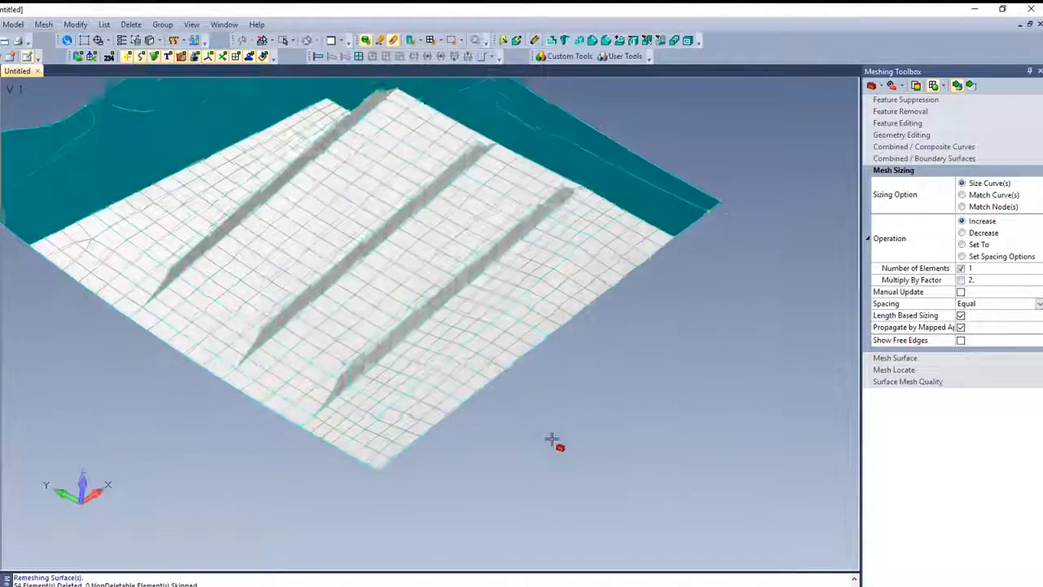
- Decrease the element count by 1 on the skin's end-edge curve near the third stiffener's near tip
middle_click_drag(551, 439, 512, 442)
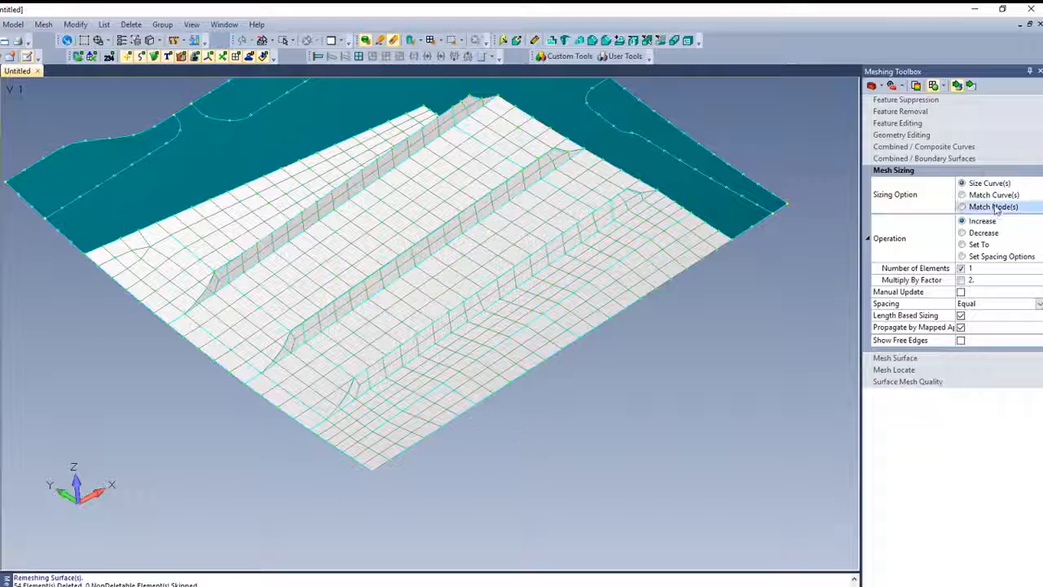
left_click(977, 233)
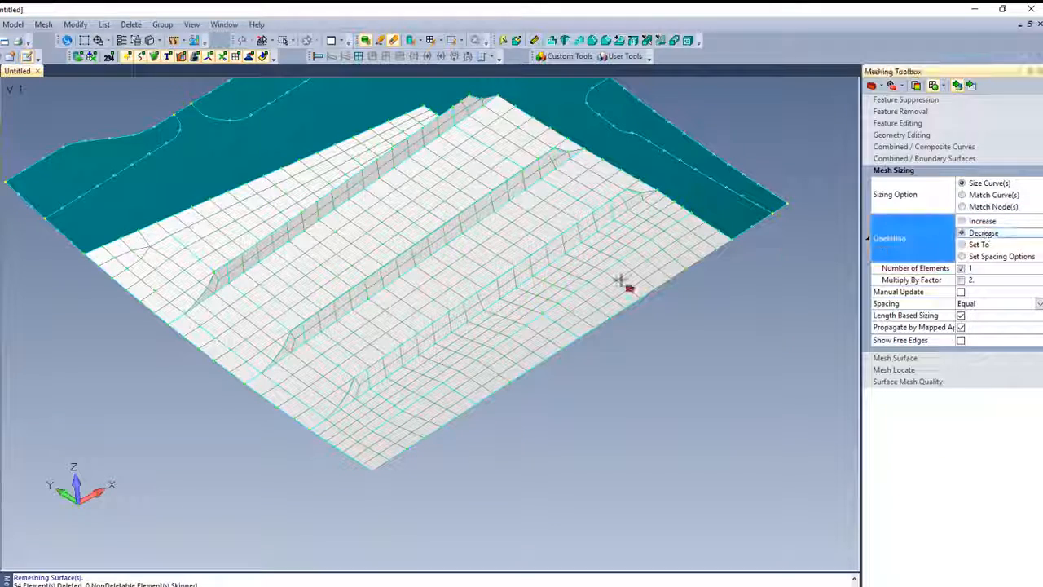
left_click(320, 439)
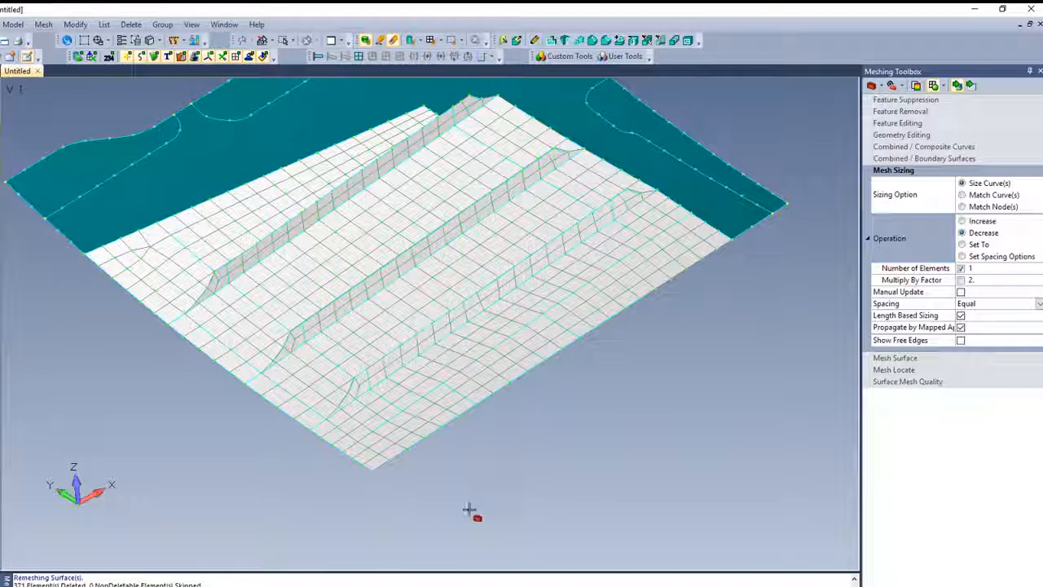
- Free-mesh the unmeshed padded strips along the panel's outer edges and the large irregular skin surface between them
middle_click_drag(255, 470, 693, 513)
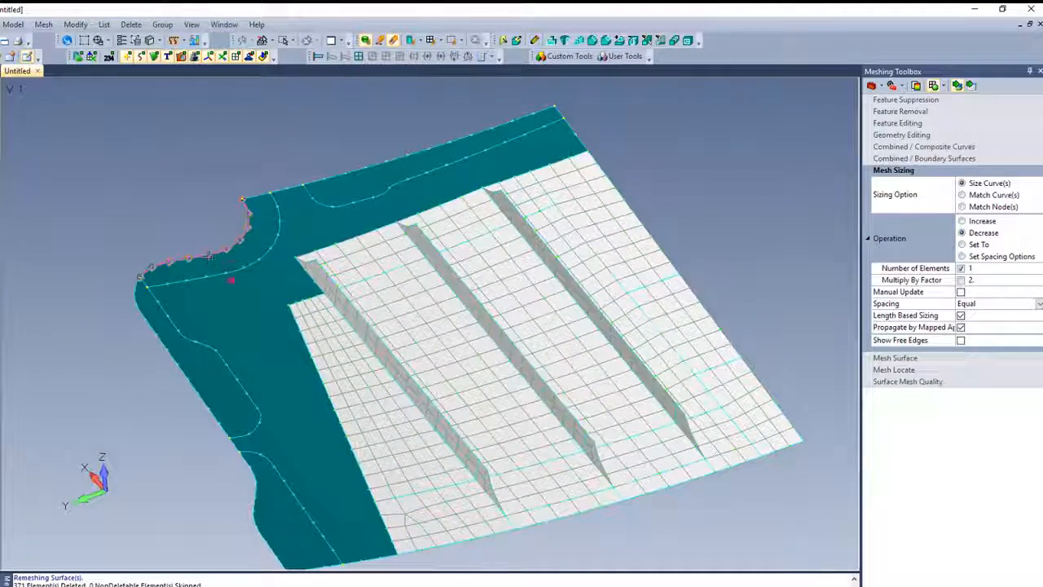
left_click(894, 358)
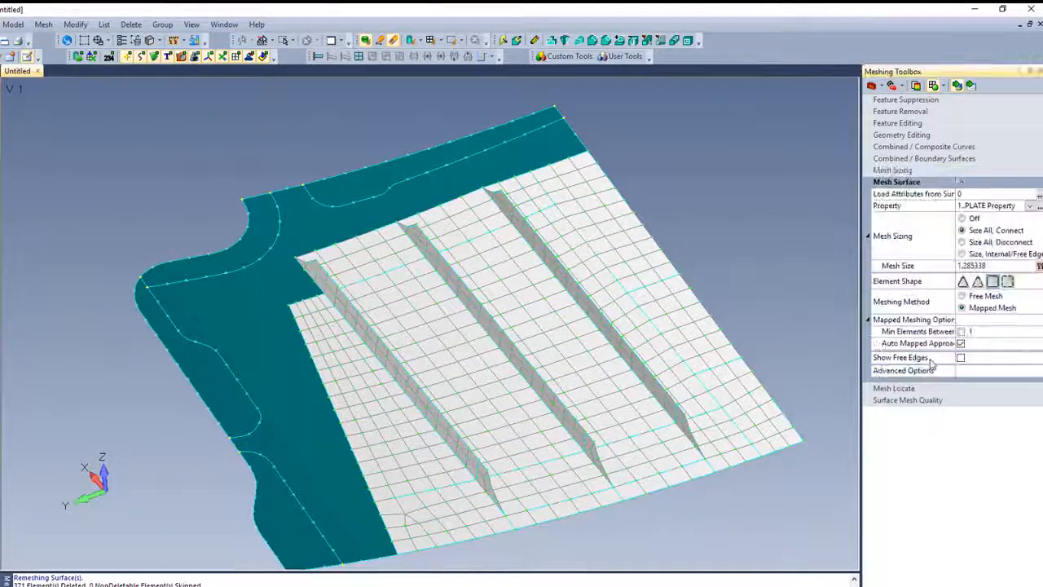
left_click(963, 296)
left_click(244, 235)
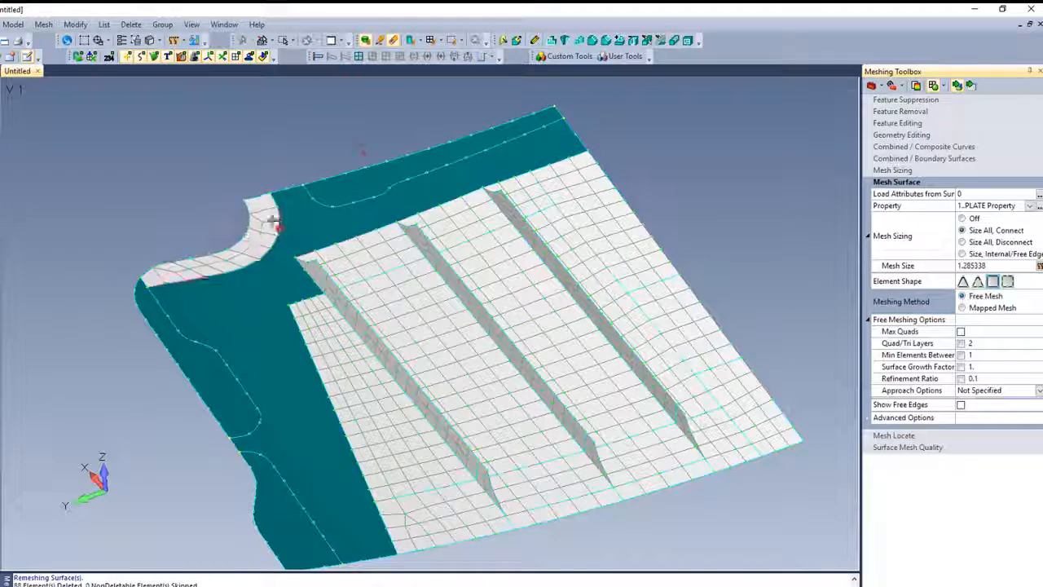
left_click(408, 159)
left_click(168, 339)
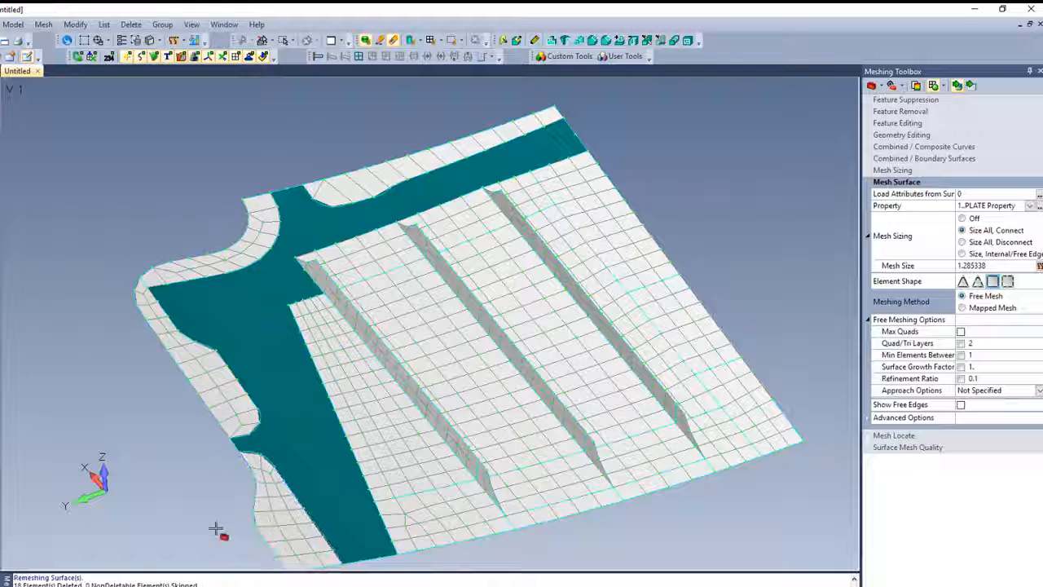
left_click(296, 421)
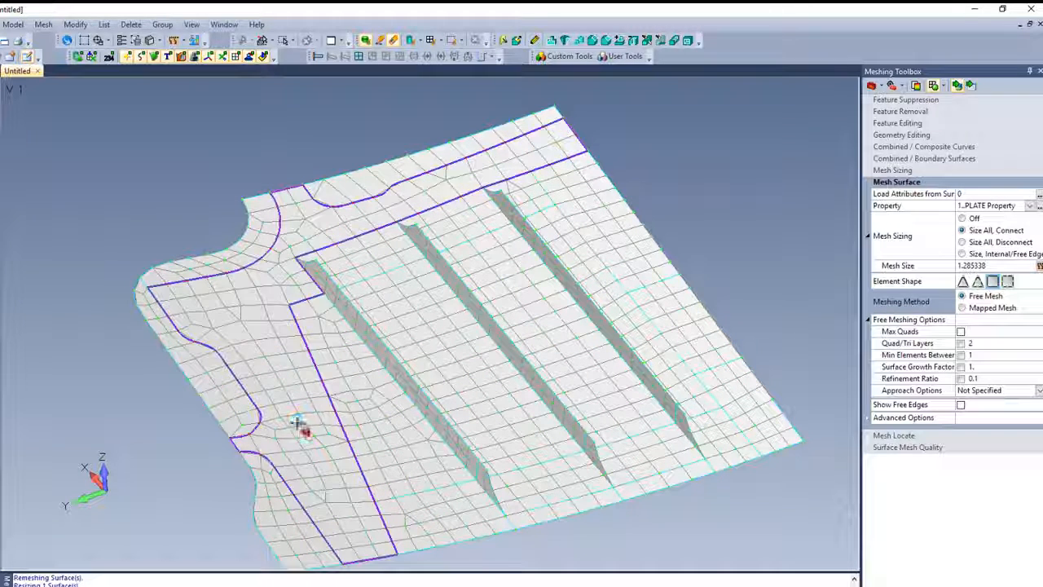
- Remesh the large irregular skin surface as a Free Mesh with Mesh Sizing off and Max Quads enabled
middle_click_drag(342, 503, 259, 236)
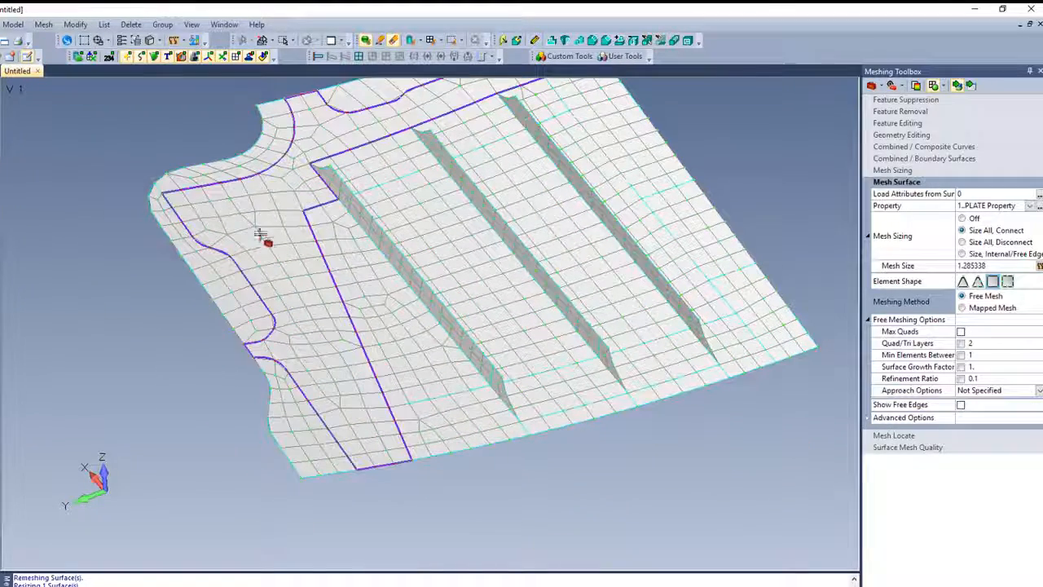
left_click(963, 218)
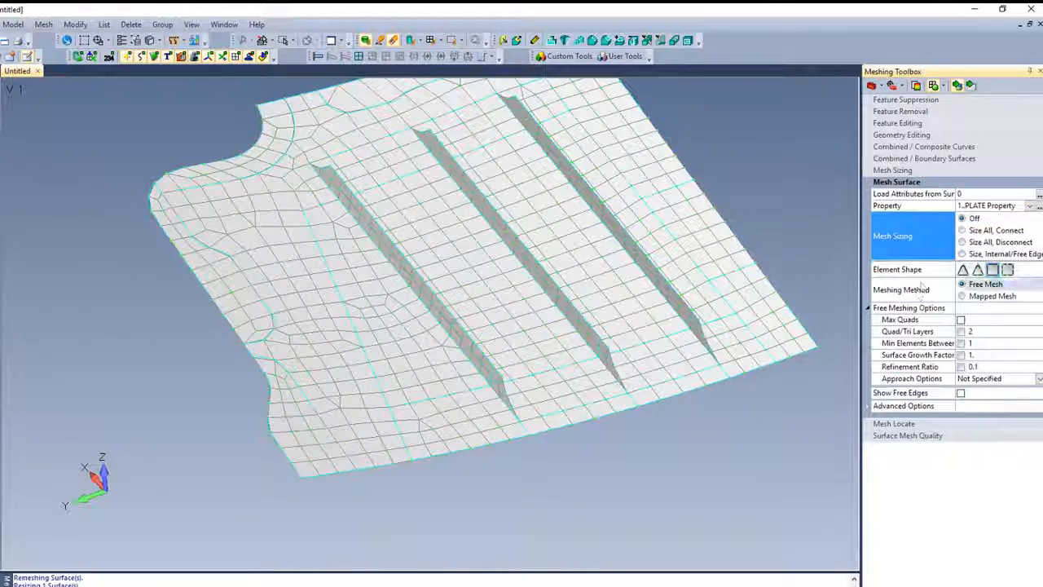
left_click(960, 319)
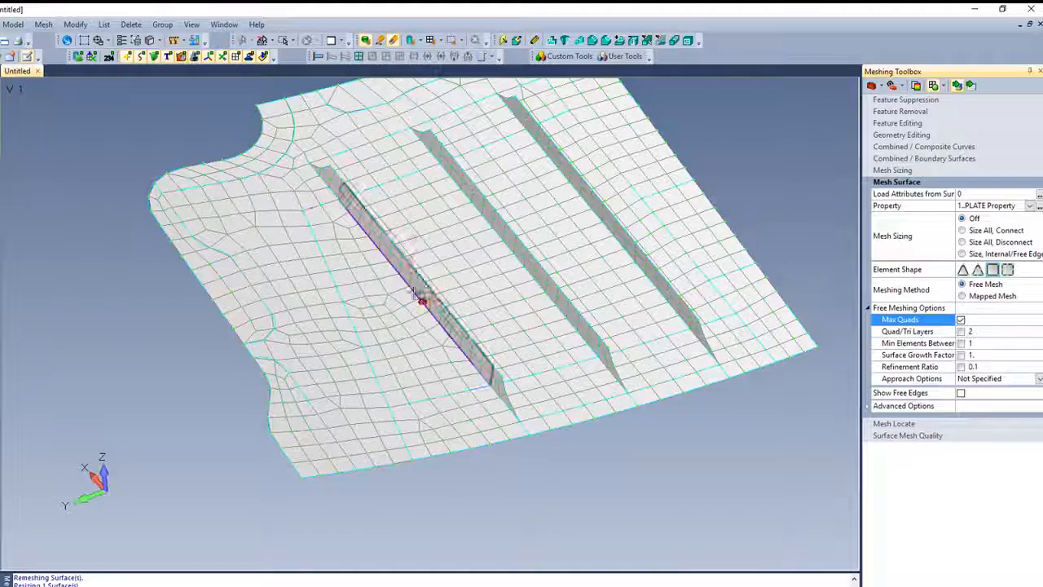
left_click(336, 313)
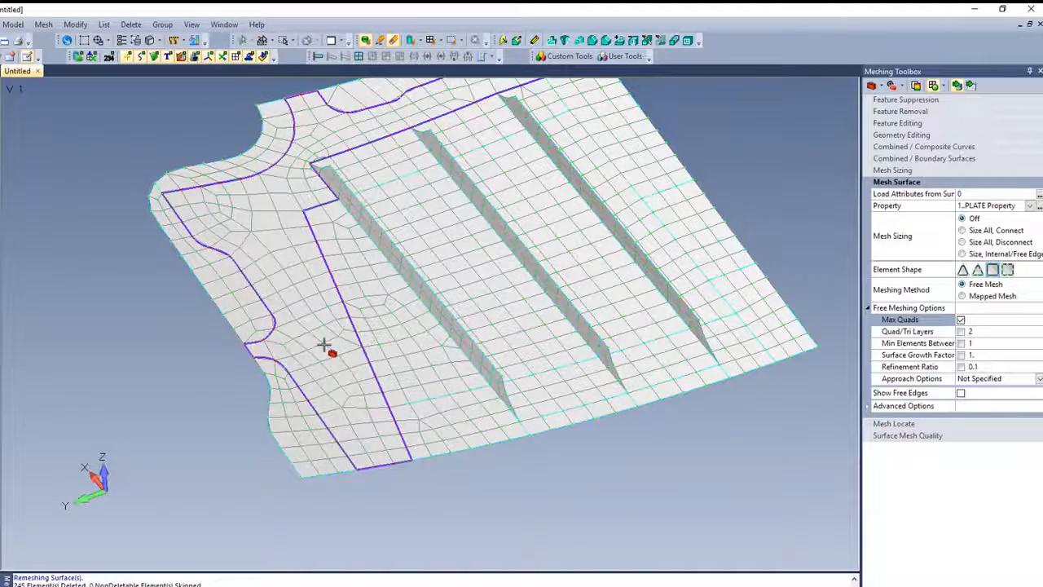
middle_click_drag(324, 345, 318, 418, "ctrl")
left_click(320, 418)
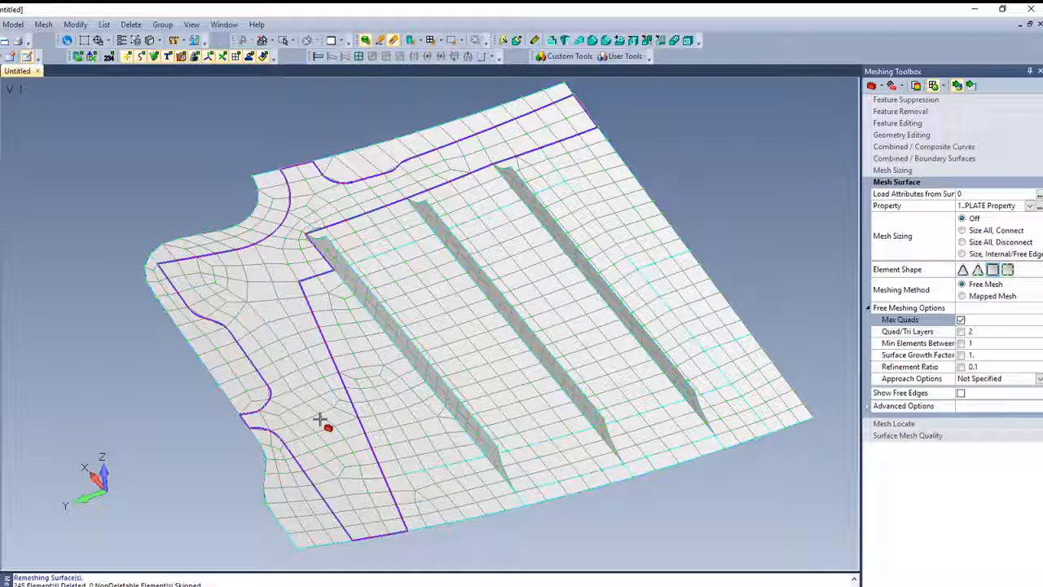
- Enable Quad/Tri Layers, set it to 1, and remesh the large irregular skin surface
left_click(960, 332)
left_click(316, 360)
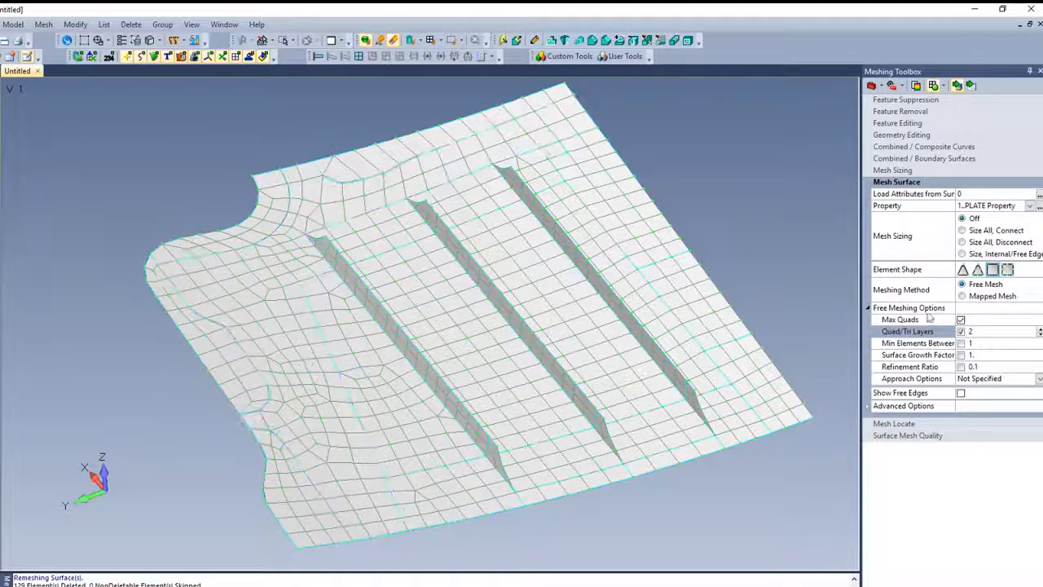
double_click(985, 332)
type("1")
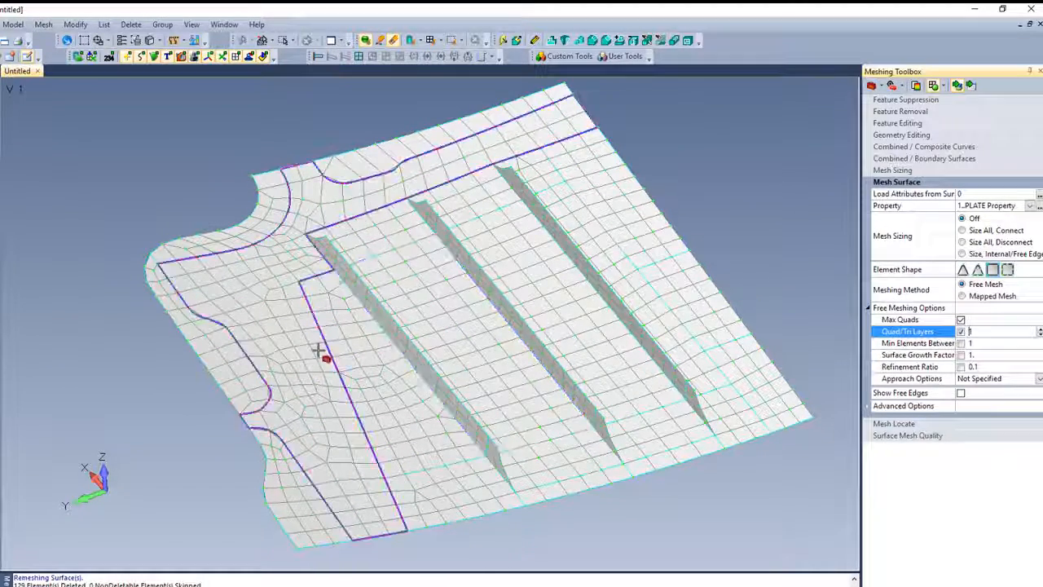
left_click(321, 354)
- Decrease the element count by 1 on the rounded pad-end curve and the adjoining outer-edge curve
middle_click_drag(562, 550, 586, 559)
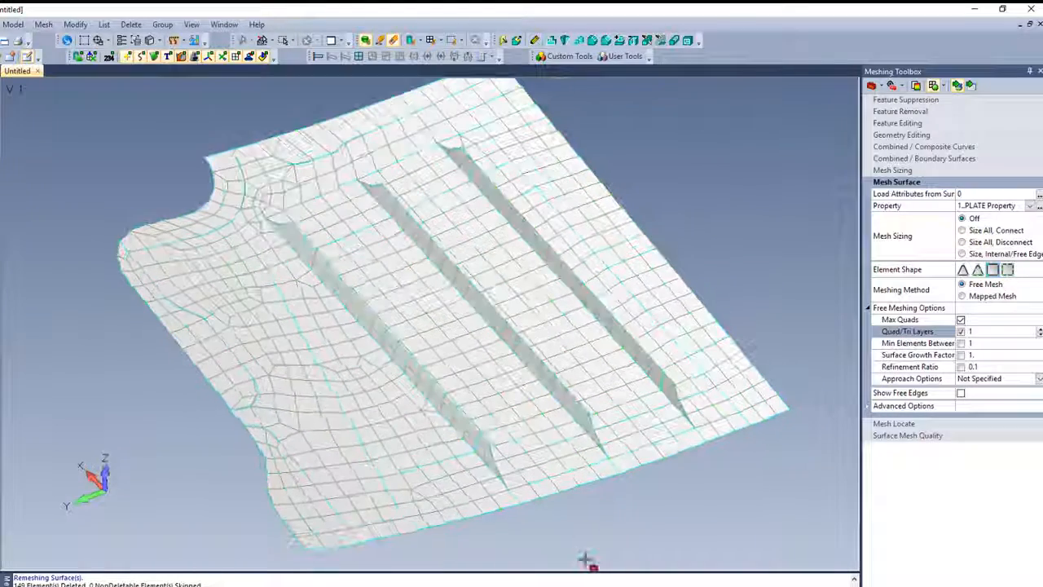
left_click(892, 169)
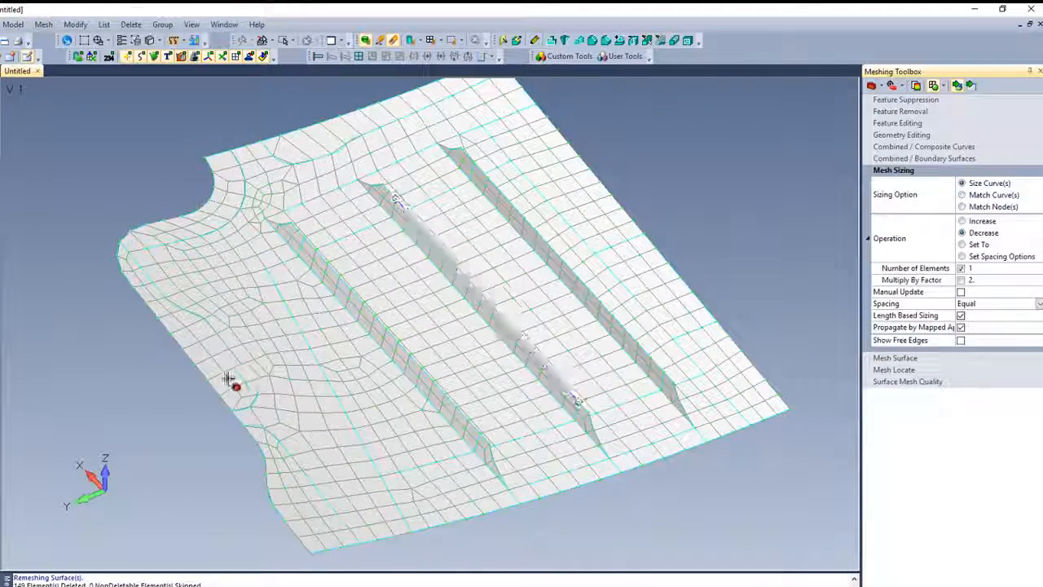
left_click(255, 400)
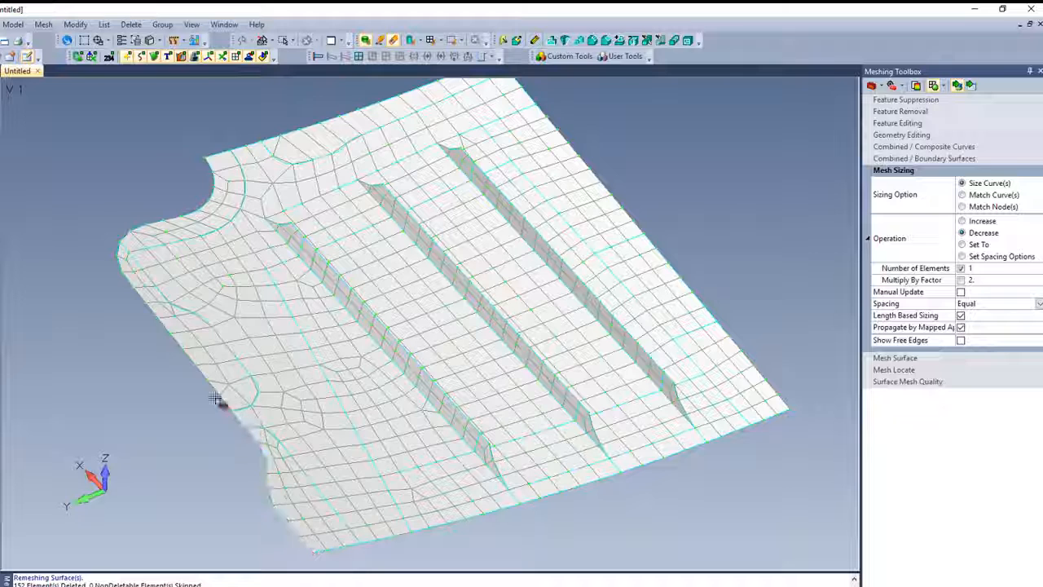
left_click(216, 399)
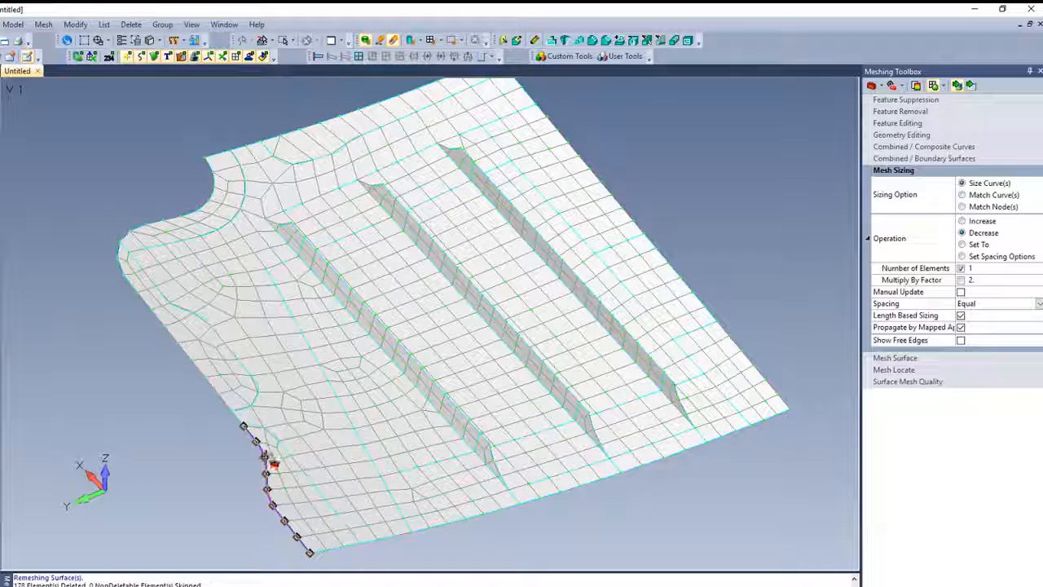
mouse_move(225, 479)
middle_mouse_down()
mouse_move(233, 491)
mouse_move(212, 466)
middle_mouse_up()
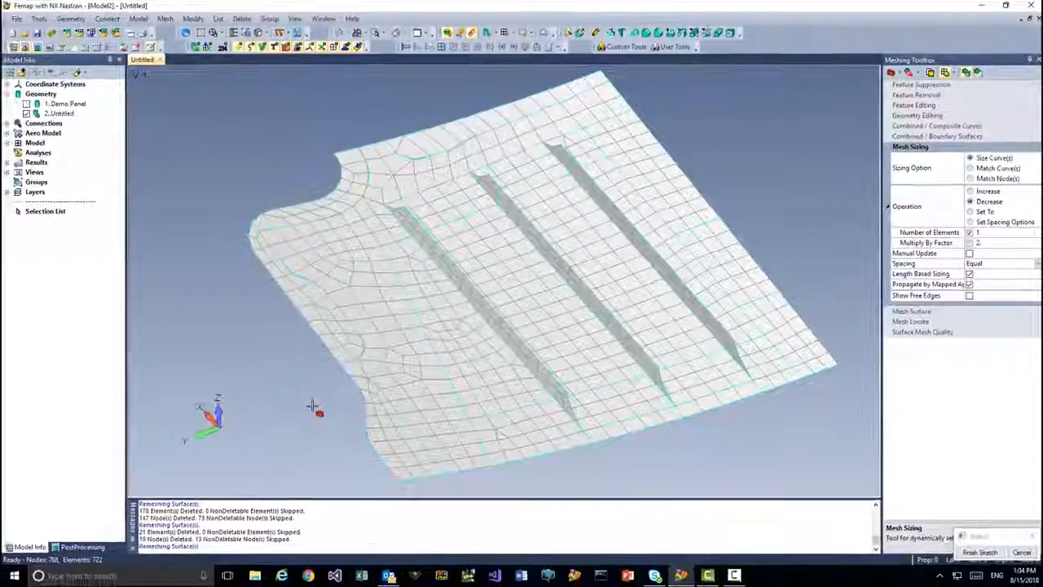
mouse_move(312, 407)
middle_mouse_down()
mouse_move(406, 409)
mouse_move(332, 407)
middle_mouse_up()
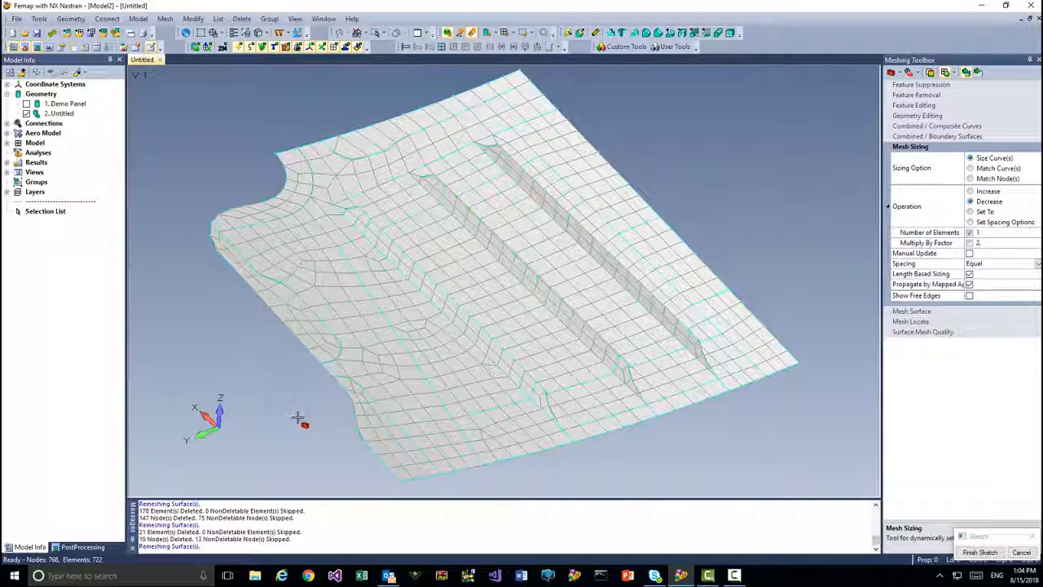